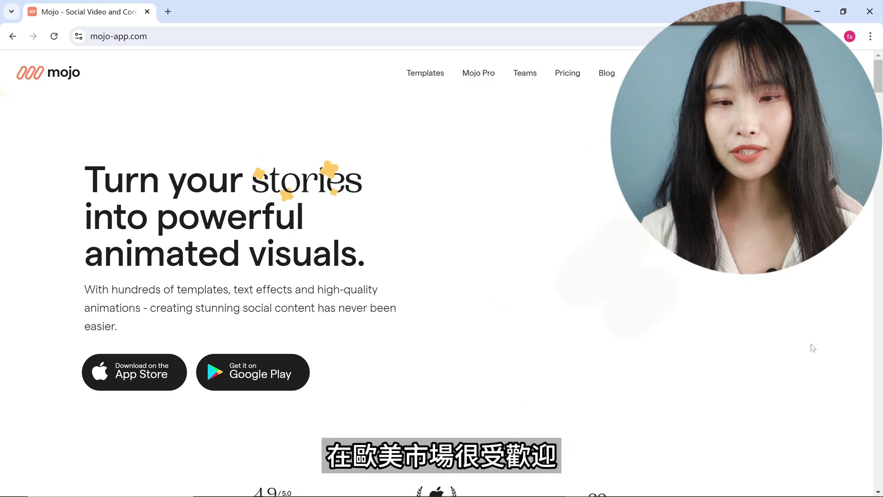
# Scroll the Mojo homepage, then open the AI Reveal Beta product-photo animation page.
pyautogui.scroll(-4, 814, 347)
pyautogui.scroll(-1, 814, 348)
pyautogui.scroll(-2, 813, 347)
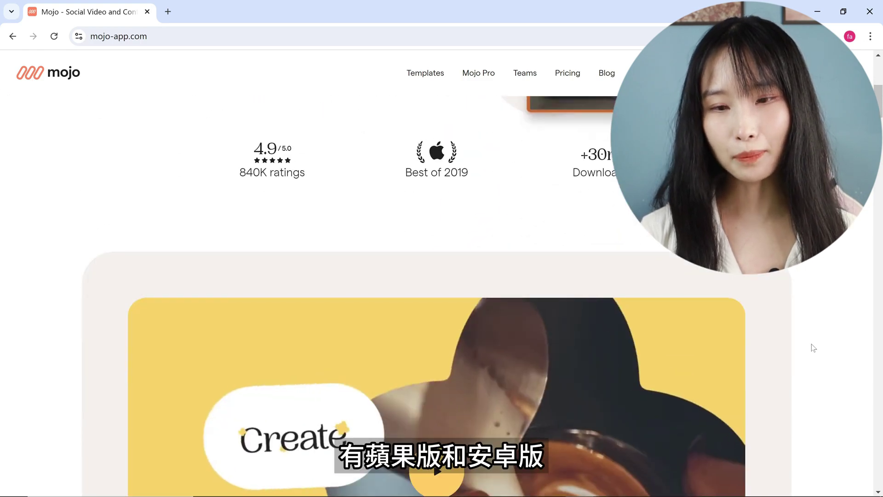
pyautogui.scroll(-2, 814, 348)
pyautogui.scroll(-1, 813, 348)
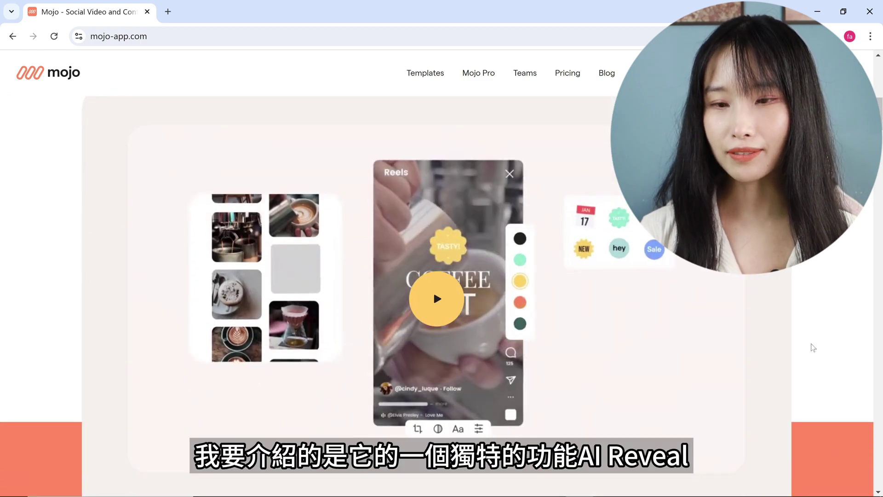
pyautogui.scroll(-1, 814, 348)
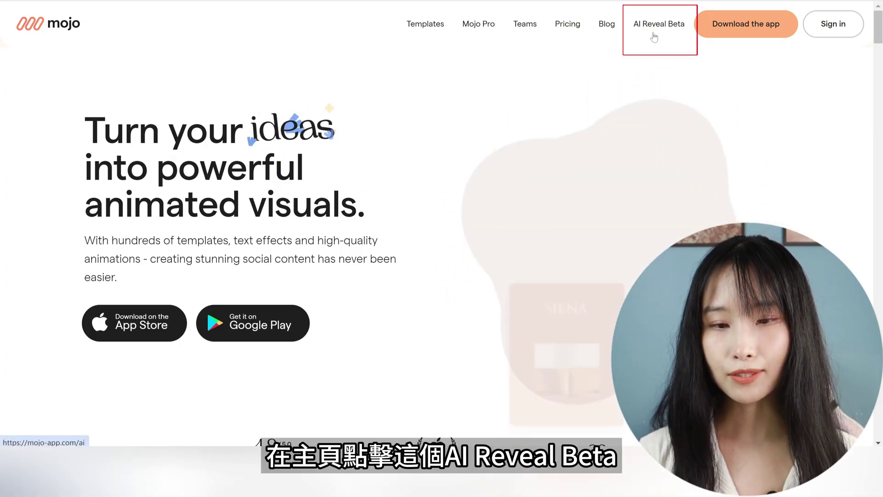
pyautogui.click(654, 34)
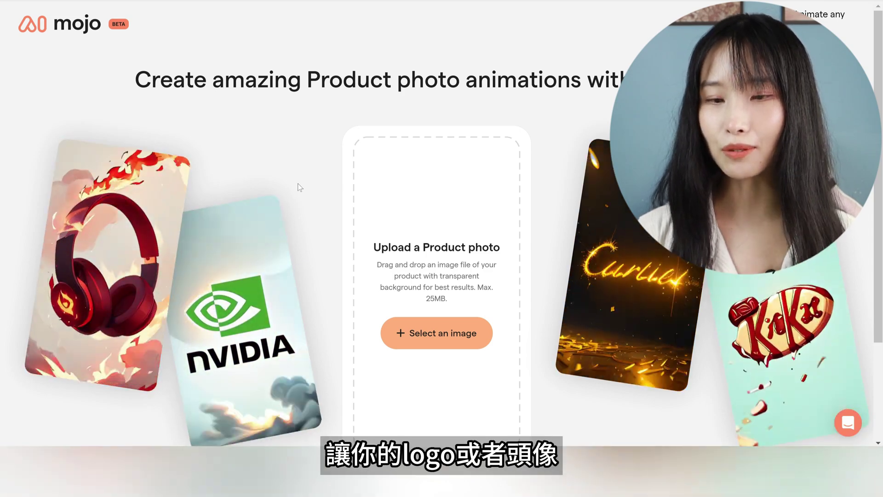
pyautogui.scroll(-2, 299, 186)
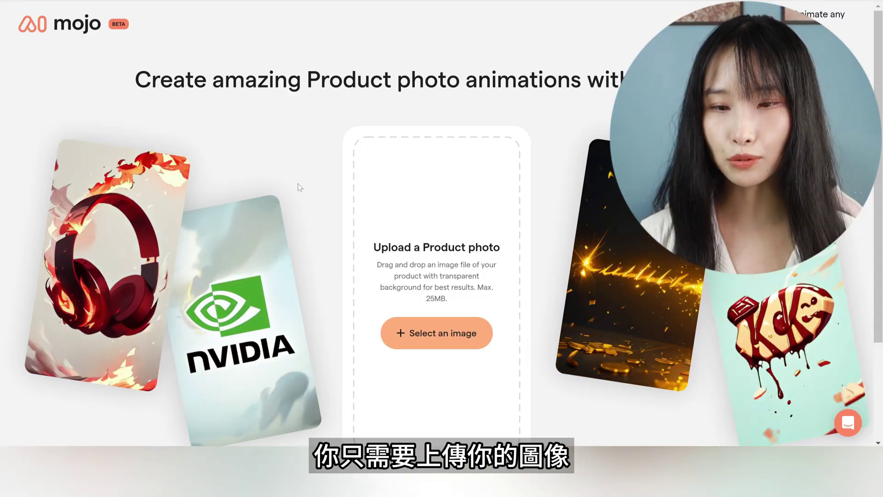
pyautogui.scroll(-1, 298, 184)
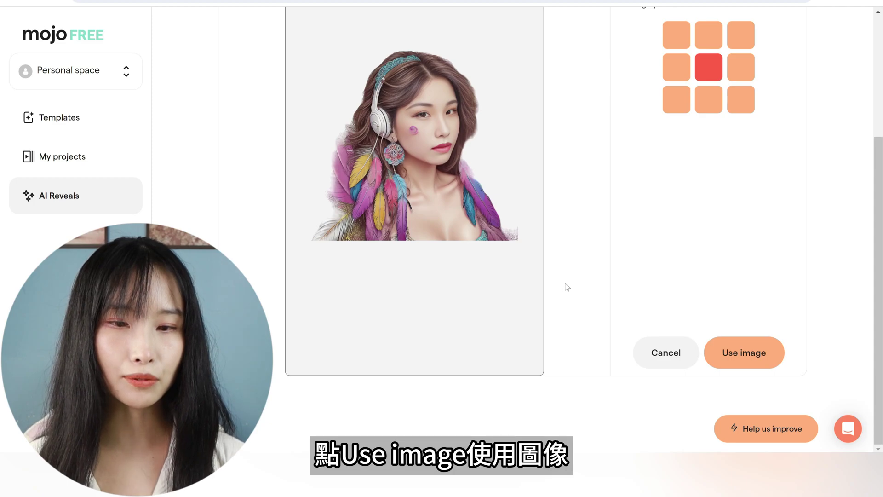
# Accept the uploaded headphones portrait and browse the 'Choose a preset' animation styles.
pyautogui.click(720, 365)
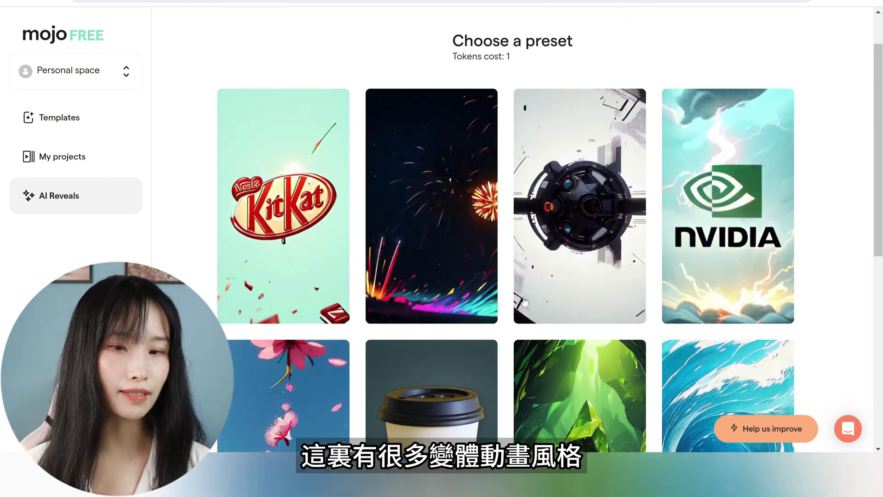
pyautogui.scroll(-2, 525, 301)
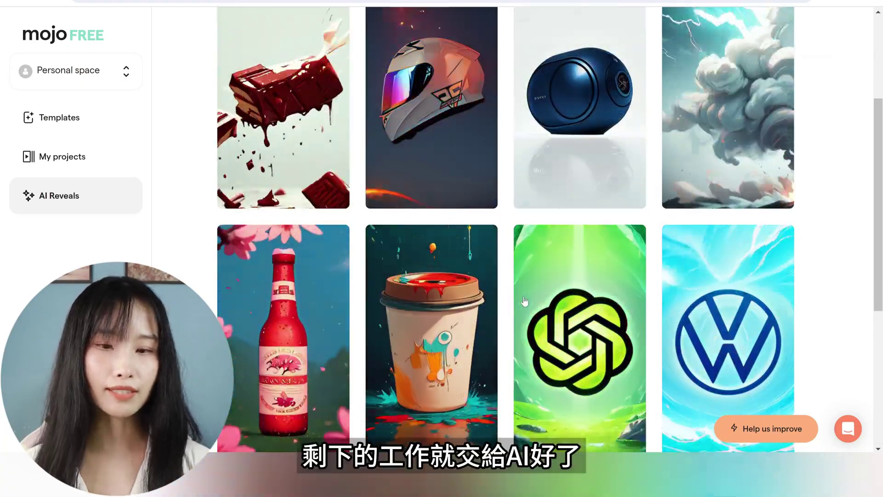
pyautogui.scroll(-1, 524, 302)
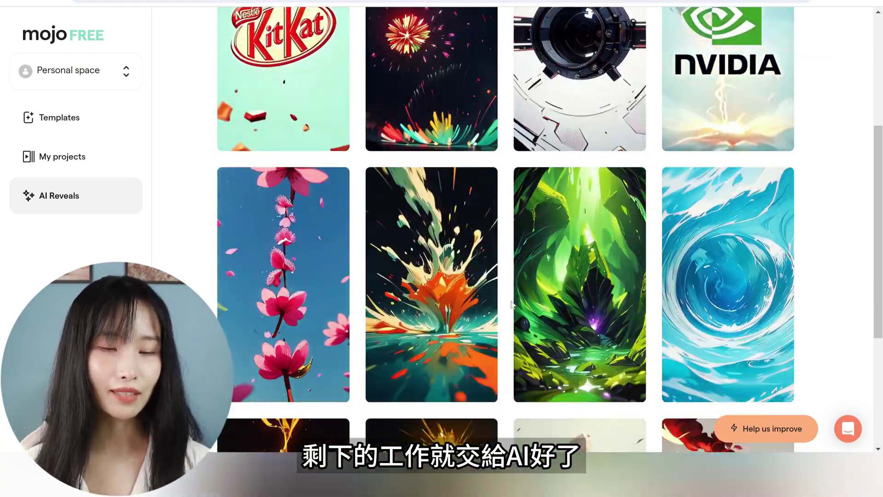
pyautogui.scroll(-1, 524, 301)
pyautogui.scroll(-2, 512, 304)
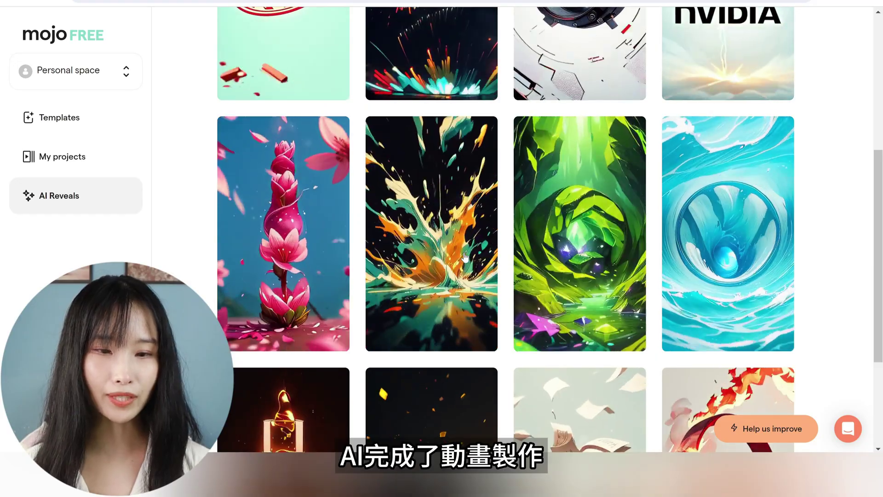
# Start the portrait's AI Reveal video by picking a preset card.
pyautogui.click(465, 257)
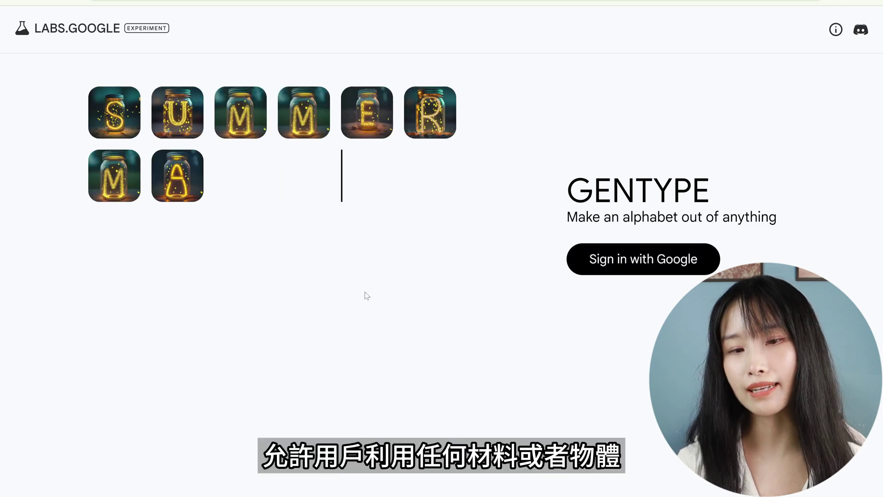
# Sign in and generate letters from 'chocolate cake with berries, 3D rendering, aerial view, HD'.
pyautogui.click(654, 267)
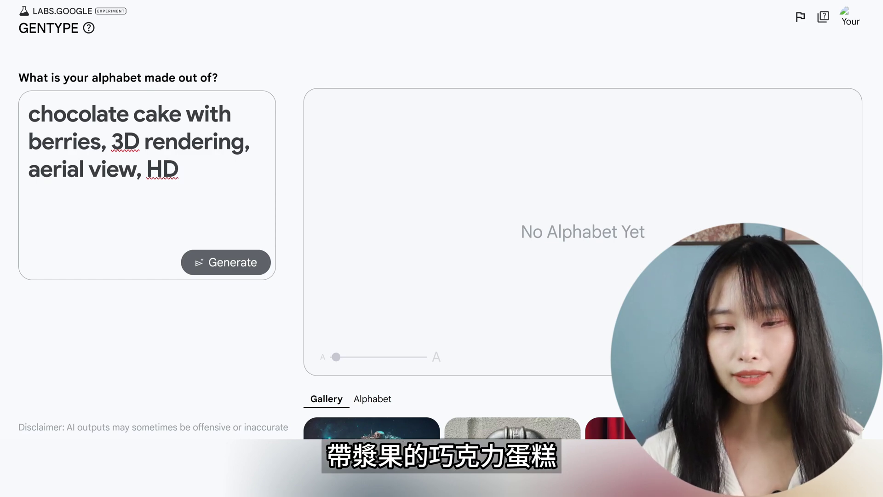
pyautogui.moveTo(178, 170); pyautogui.dragTo(40, 114)
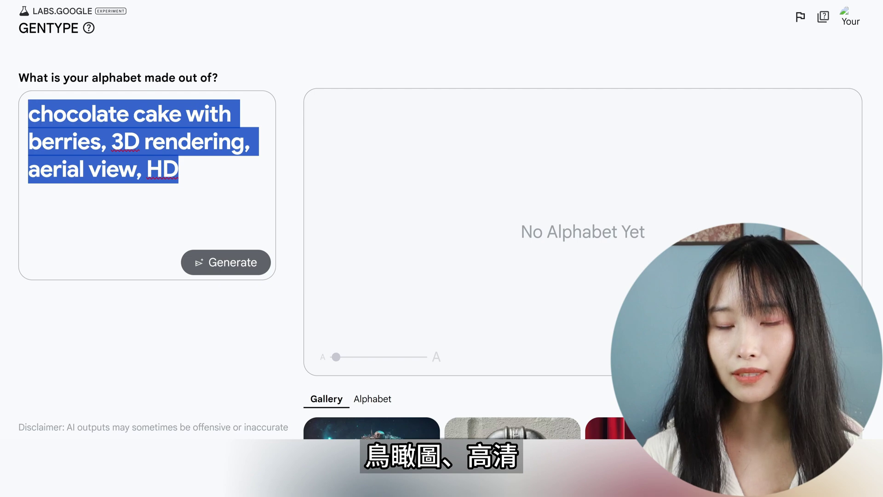
pyautogui.click(245, 266)
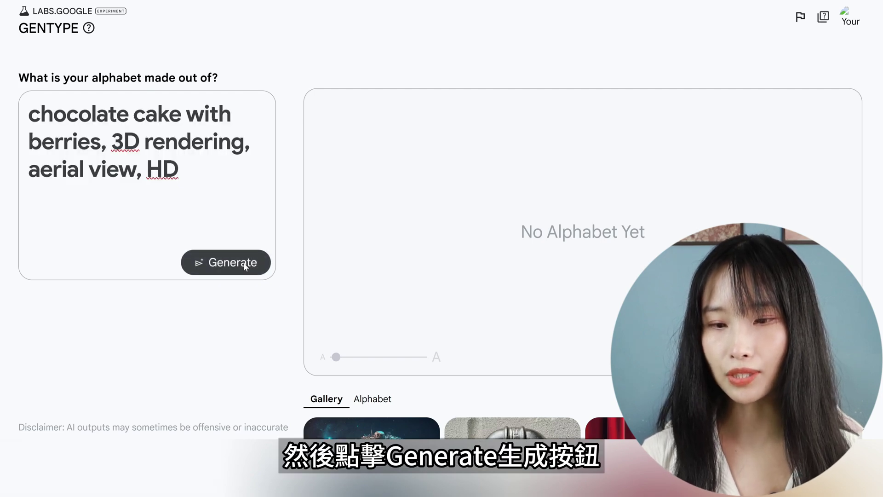
pyautogui.click(245, 265)
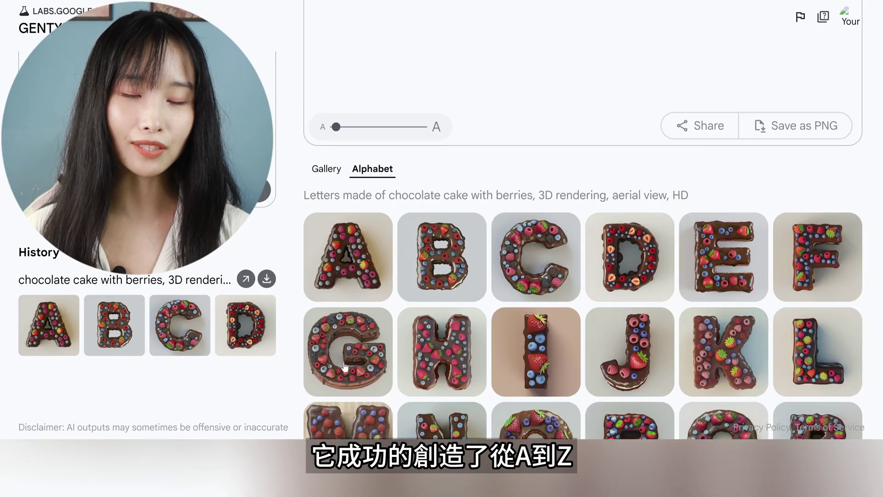
# Look over the cake A–Z letters and enlarge the XIAOFA word preview with the size slider.
pyautogui.scroll(-4, 345, 366)
pyautogui.scroll(-2, 390, 360)
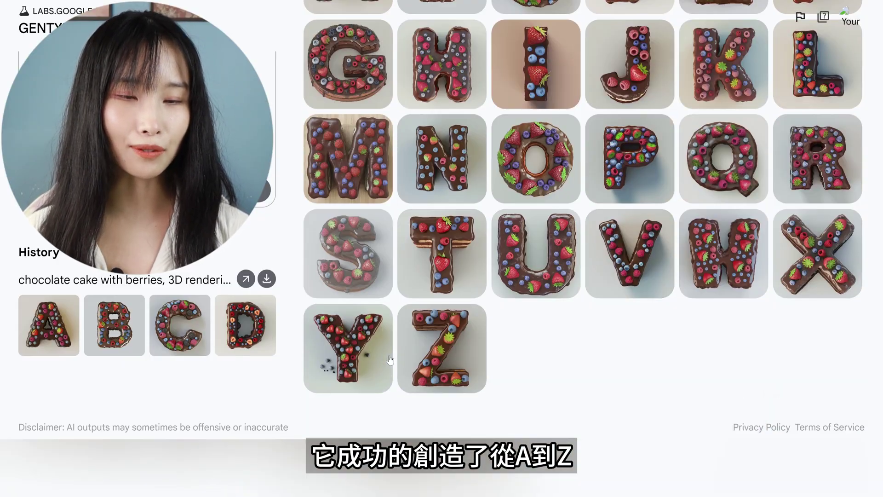
pyautogui.scroll(2, 521, 381)
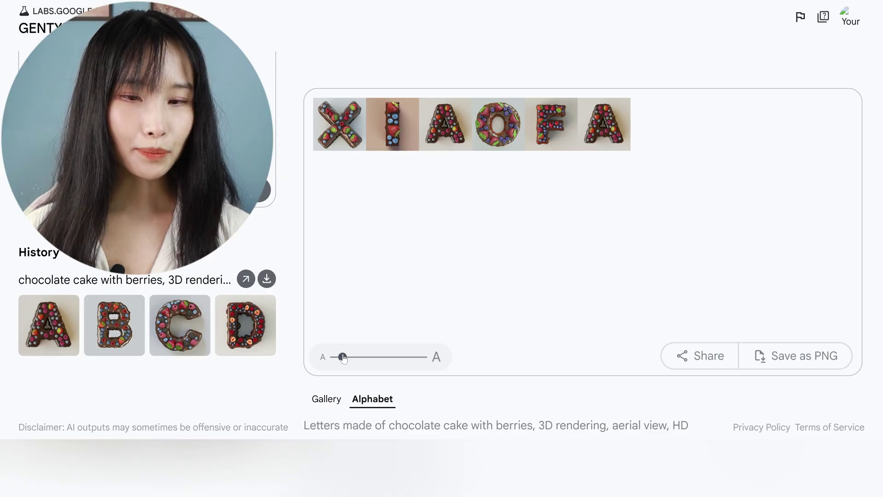
pyautogui.moveTo(341, 357); pyautogui.dragTo(356, 359)
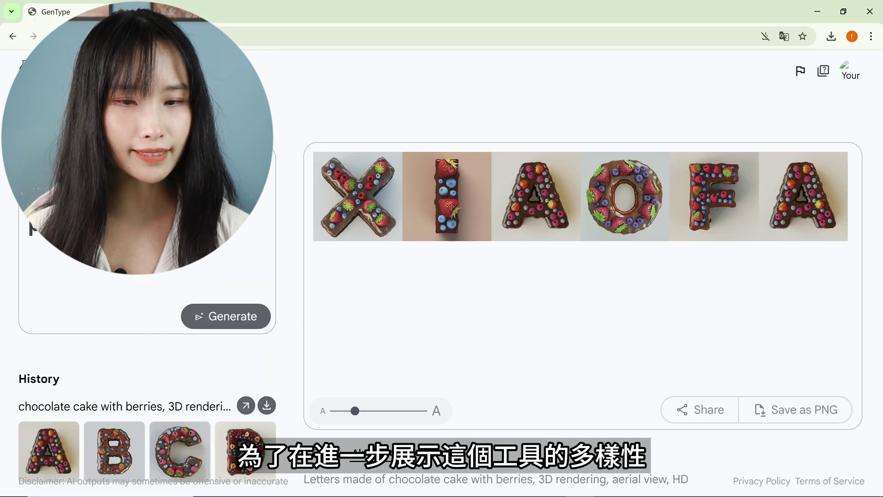
# Switch to the Gallery and scroll through example alphabets such as ladybugs on a leaf.
pyautogui.scroll(-5, 629, 262)
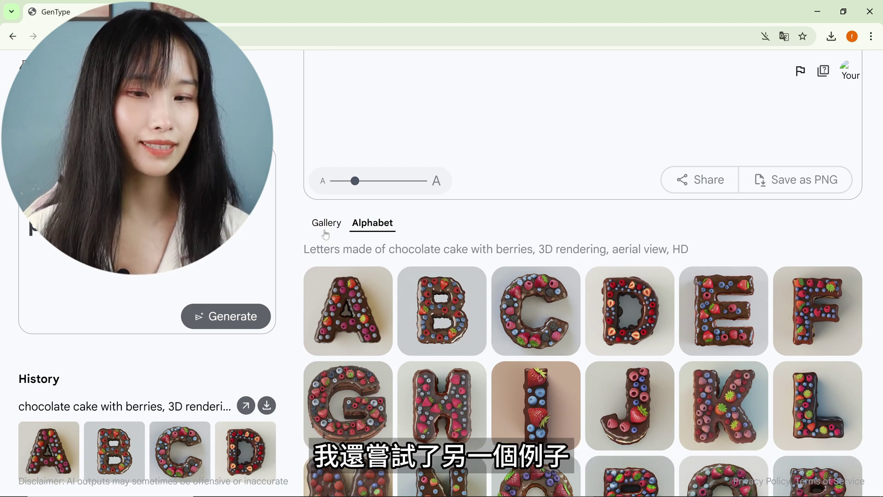
pyautogui.click(326, 226)
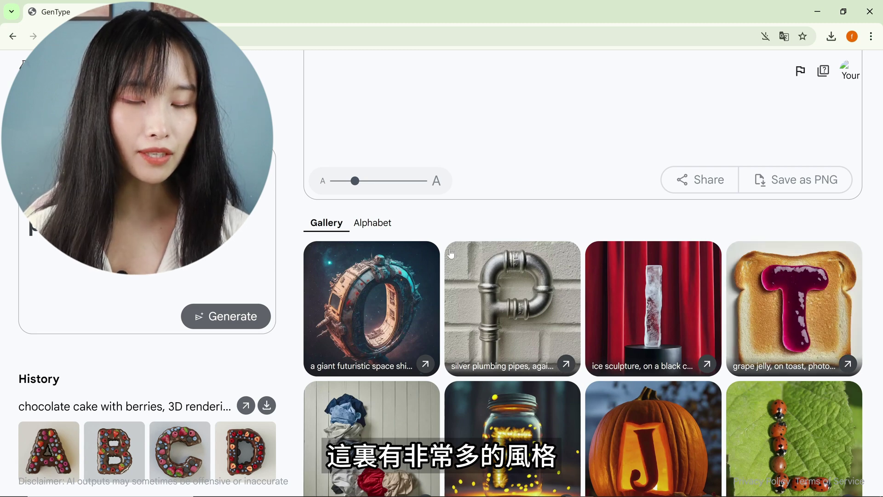
pyautogui.scroll(-1, 451, 254)
pyautogui.scroll(-3, 454, 262)
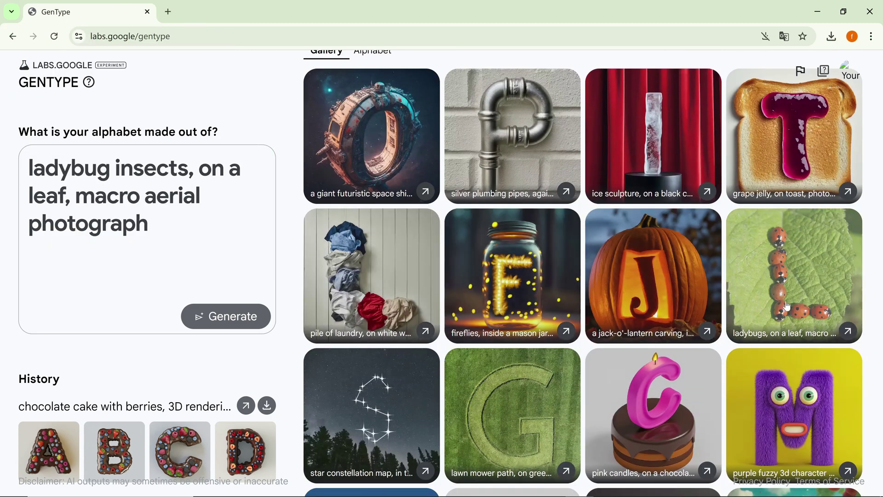
pyautogui.scroll(-1, 553, 299)
pyautogui.scroll(-1, 644, 326)
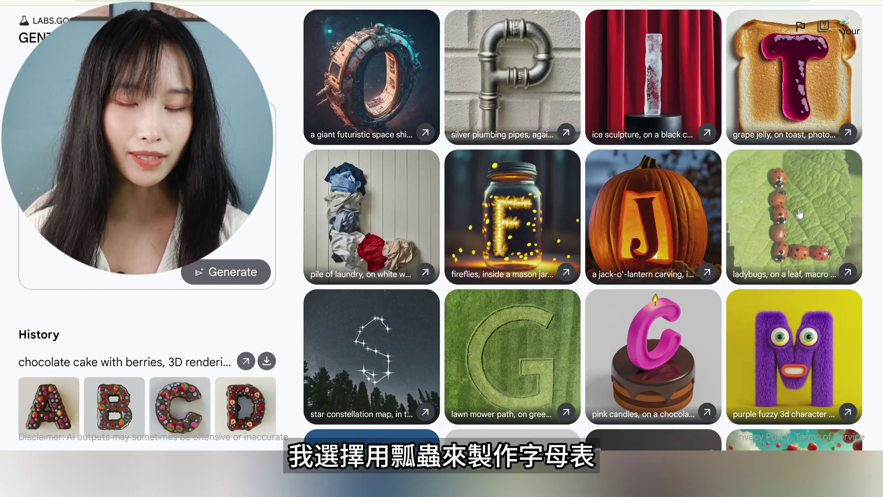
# Open the ladybugs-on-a-leaf gallery alphabet and scroll down to the Y and Z tiles.
pyautogui.click(800, 214)
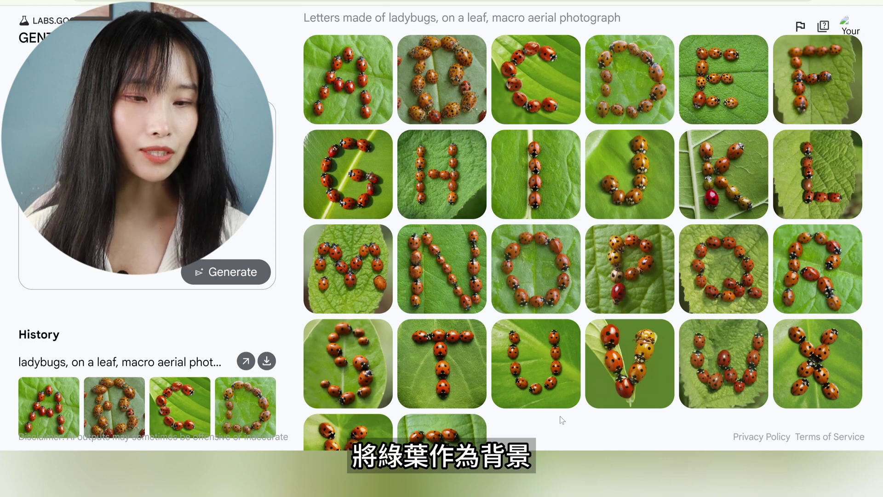
pyautogui.scroll(-3, 560, 419)
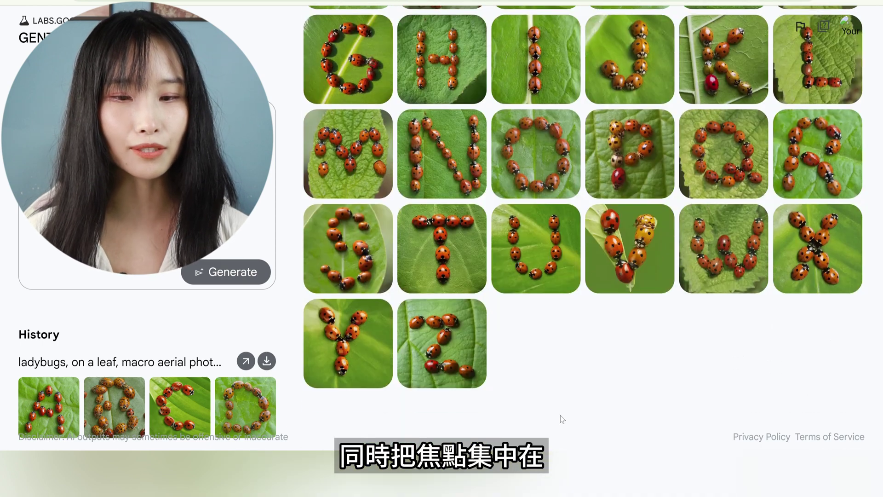
pyautogui.scroll(5, 561, 419)
pyautogui.scroll(4, 561, 419)
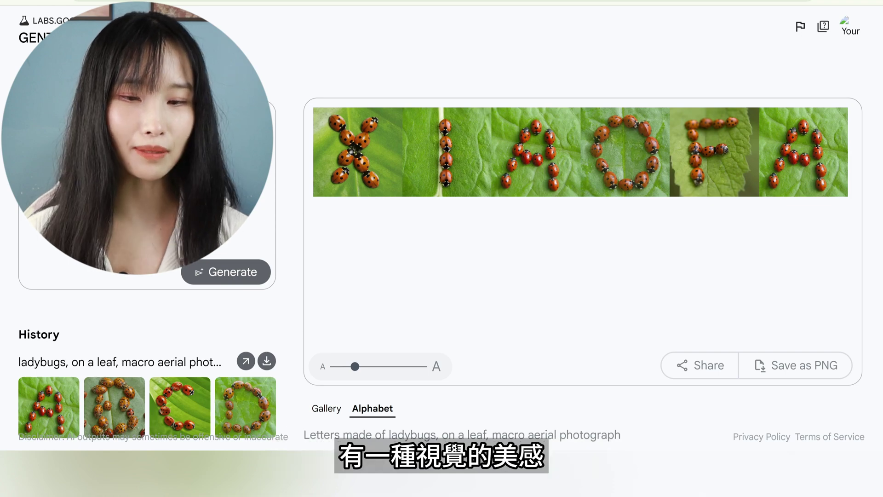
pyautogui.scroll(-2, 633, 389)
pyautogui.scroll(-5, 633, 390)
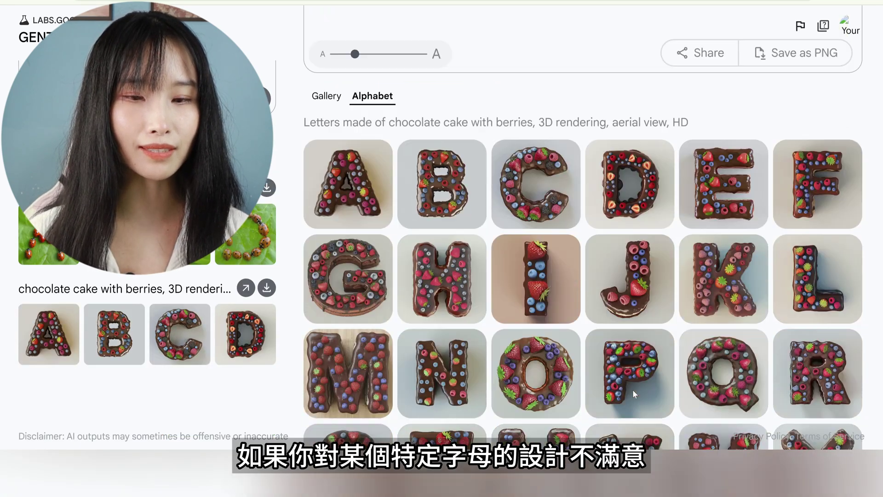
pyautogui.scroll(-1, 633, 389)
pyautogui.scroll(-2, 634, 393)
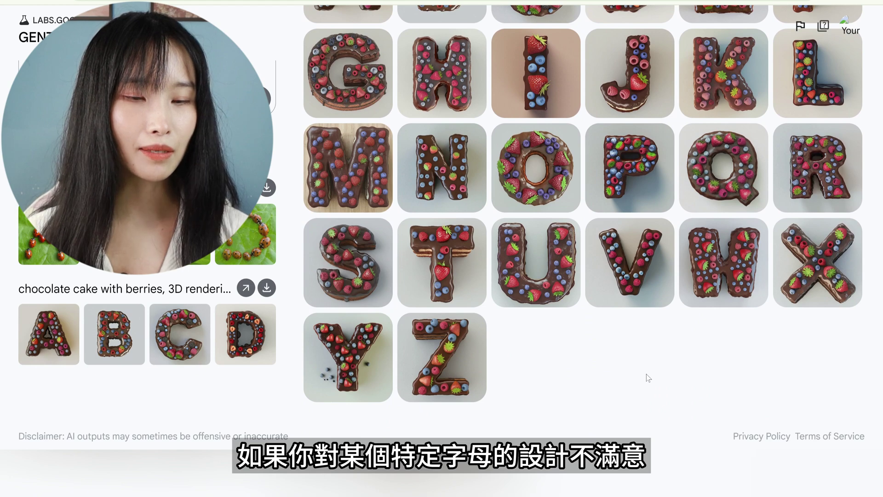
pyautogui.scroll(-1, 647, 374)
# Enlarge the cake alphabet's W letter, then preview and close the C and D letters.
pyautogui.click(746, 243)
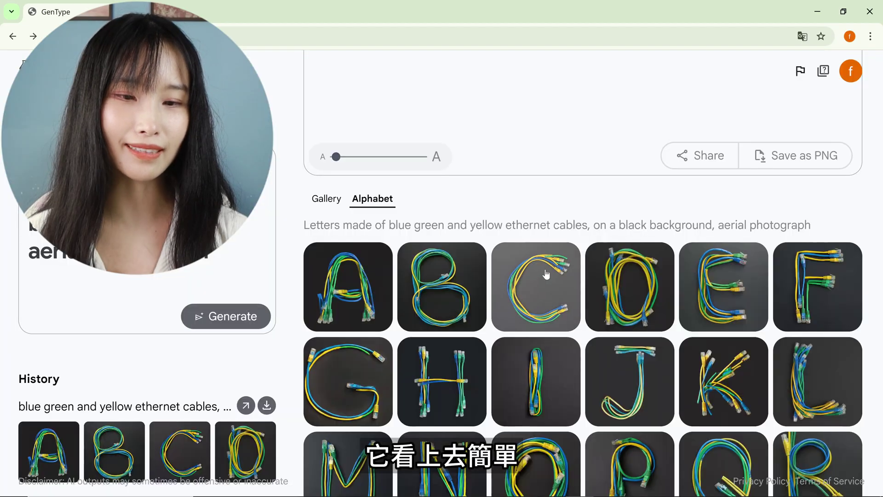
pyautogui.click(546, 274)
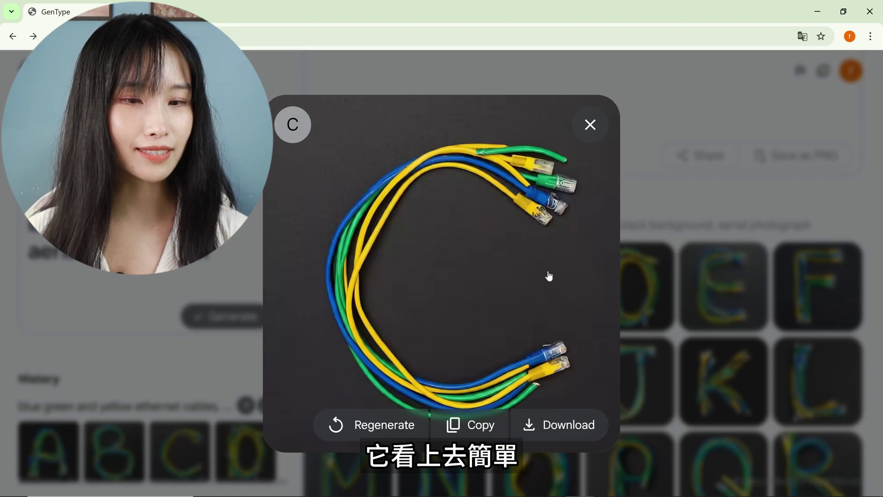
pyautogui.click(590, 127)
pyautogui.click(621, 253)
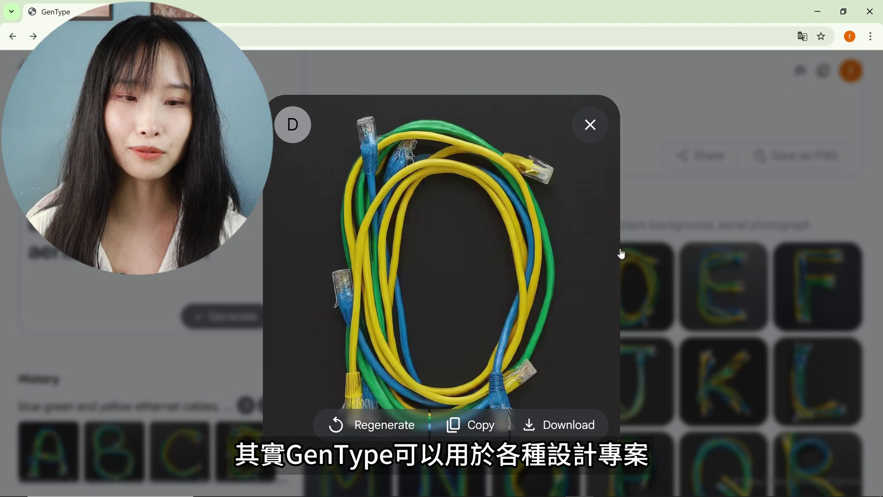
pyautogui.click(595, 131)
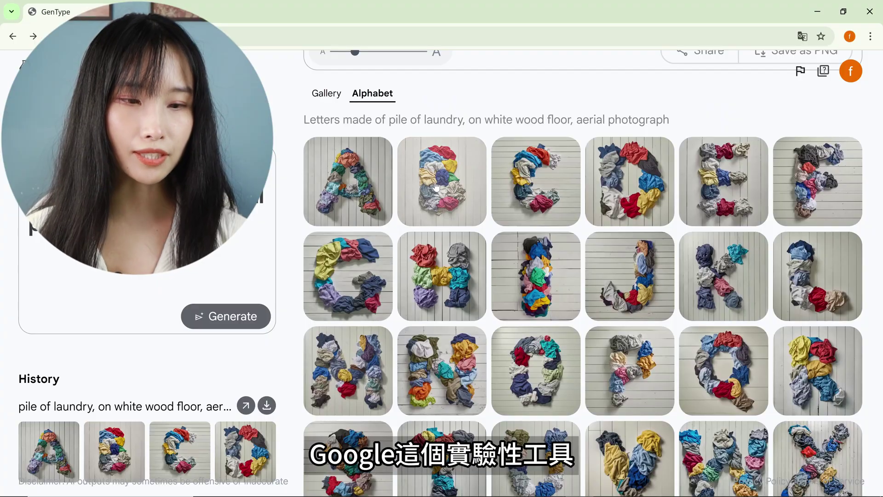
# Preview the laundry-pile alphabet's A and D letters up close.
pyautogui.click(322, 184)
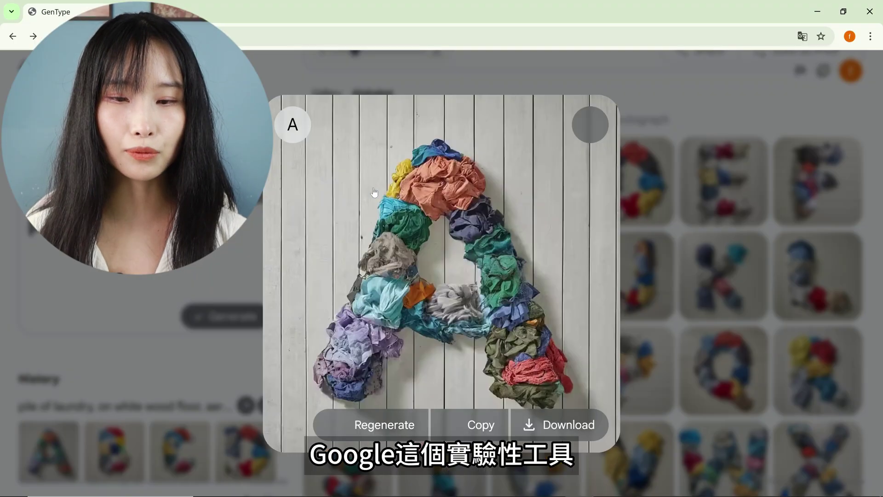
pyautogui.click(593, 134)
pyautogui.click(635, 193)
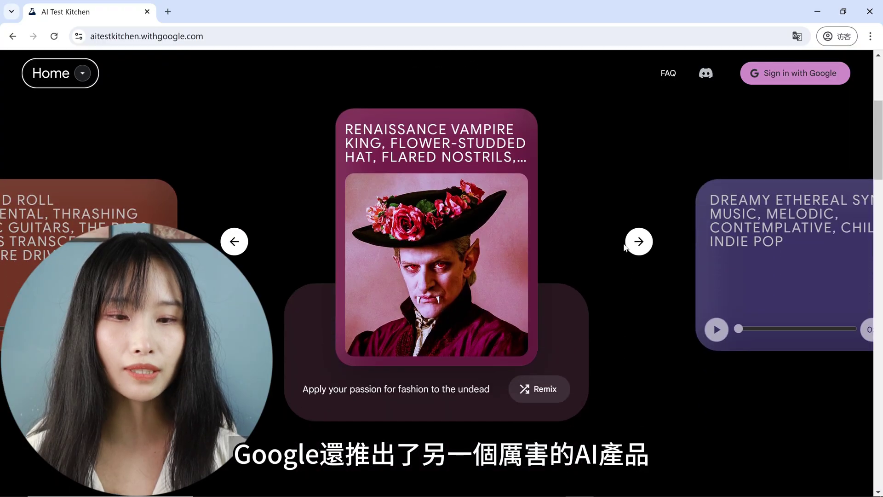
# Page through ten AI Test Kitchen showcase examples, then open the Home menu of AI tools.
pyautogui.click(632, 246)
pyautogui.click(639, 247)
pyautogui.click(640, 248)
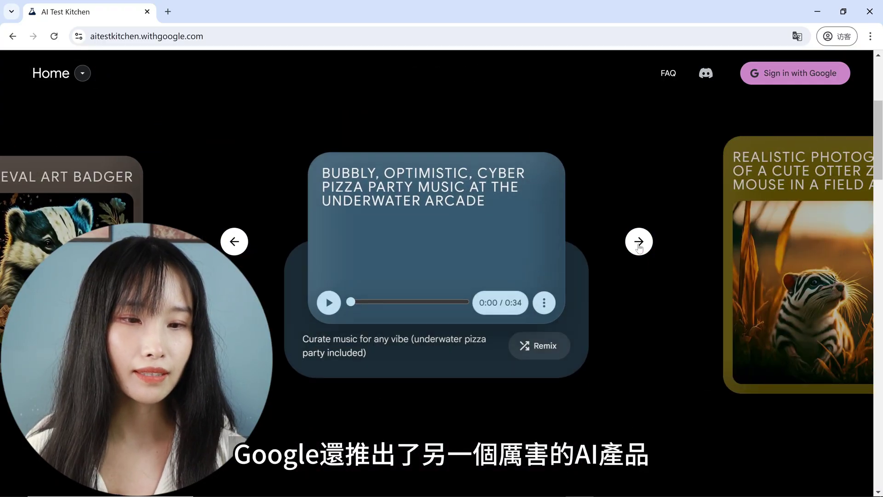
pyautogui.click(639, 247)
pyautogui.click(639, 248)
pyautogui.click(639, 247)
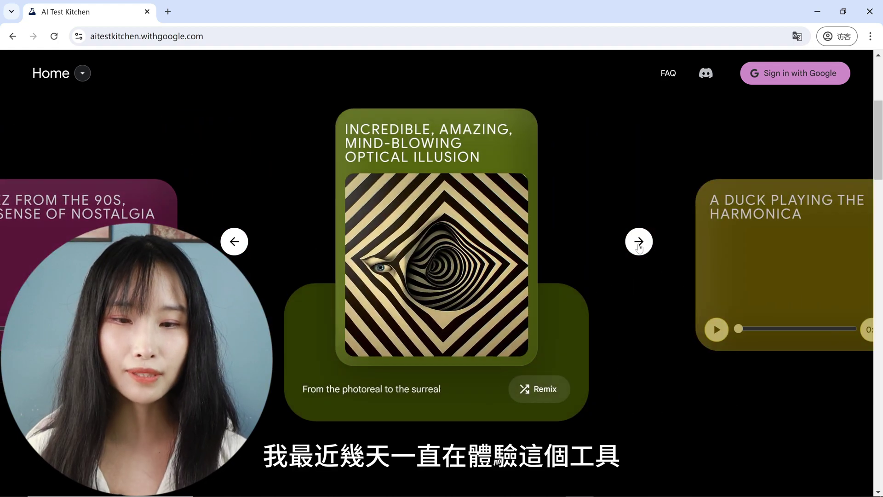
pyautogui.click(639, 247)
pyautogui.click(639, 248)
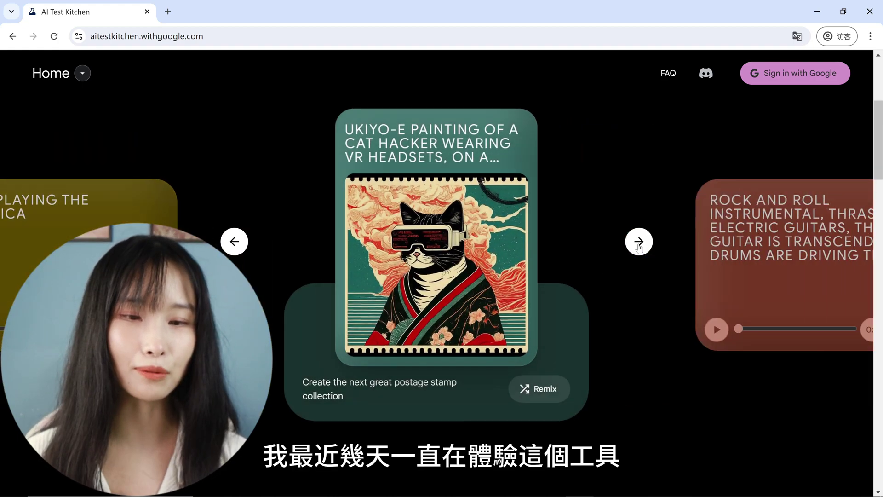
pyautogui.click(639, 247)
pyautogui.click(639, 248)
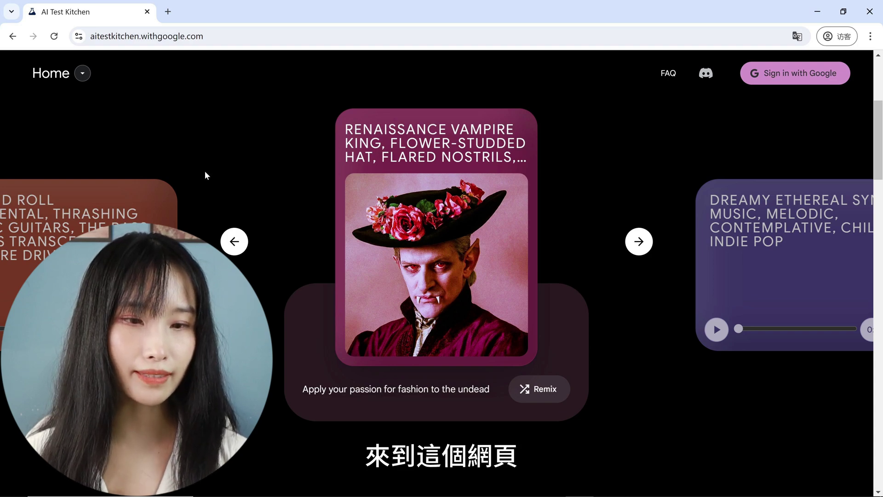
pyautogui.click(83, 74)
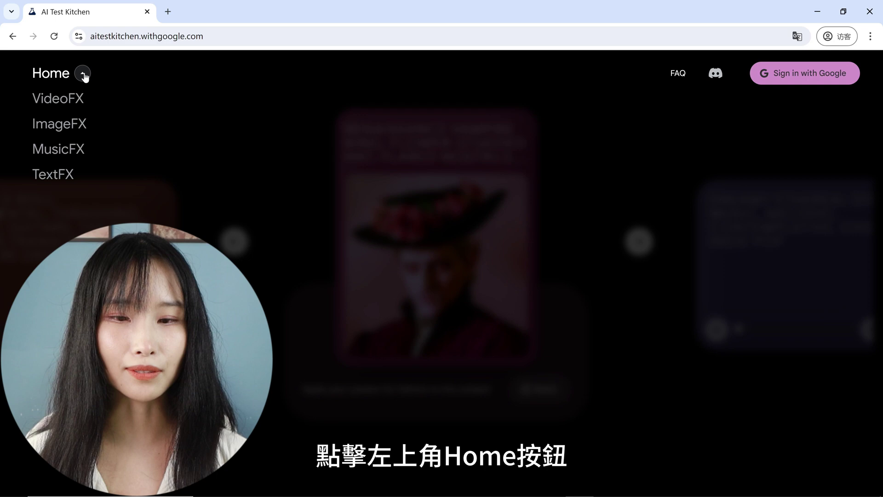
# Switch to MusicFX and move to the end of the prompt card's text.
pyautogui.click(92, 151)
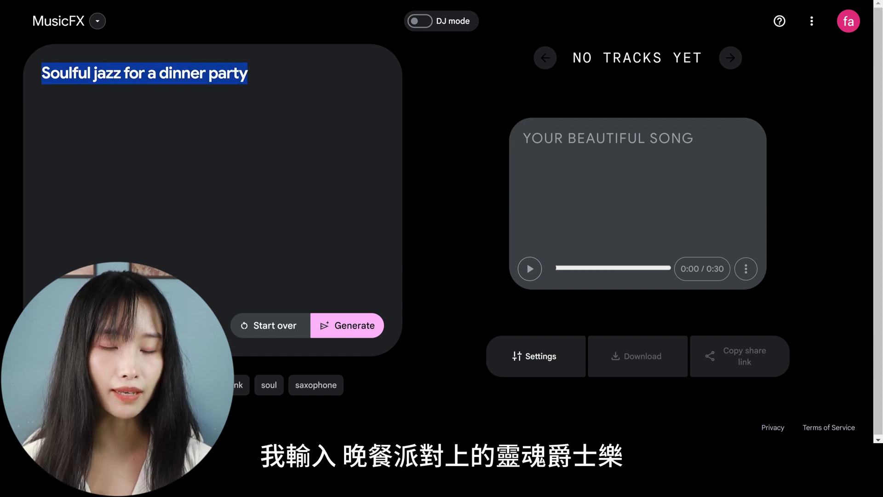
pyautogui.click(247, 72)
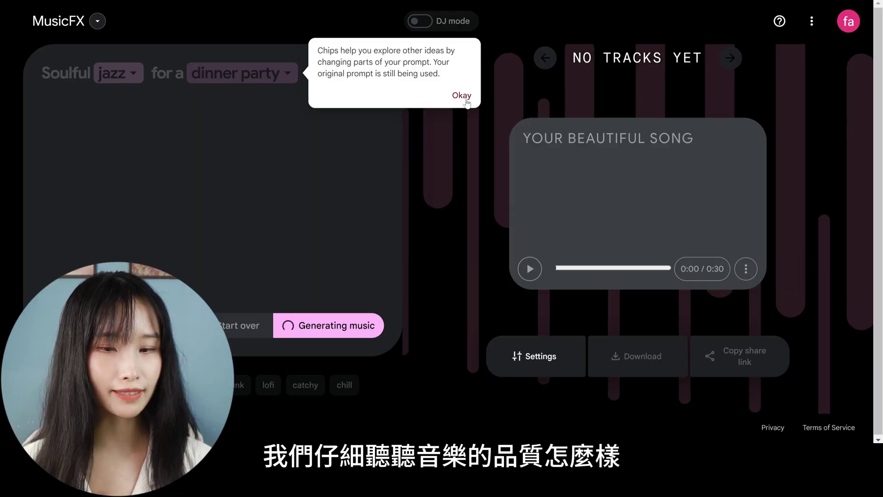
# Dismiss the chips tip and play Track 2/2 of 'Soulful jazz for a dinner party'.
pyautogui.click(466, 100)
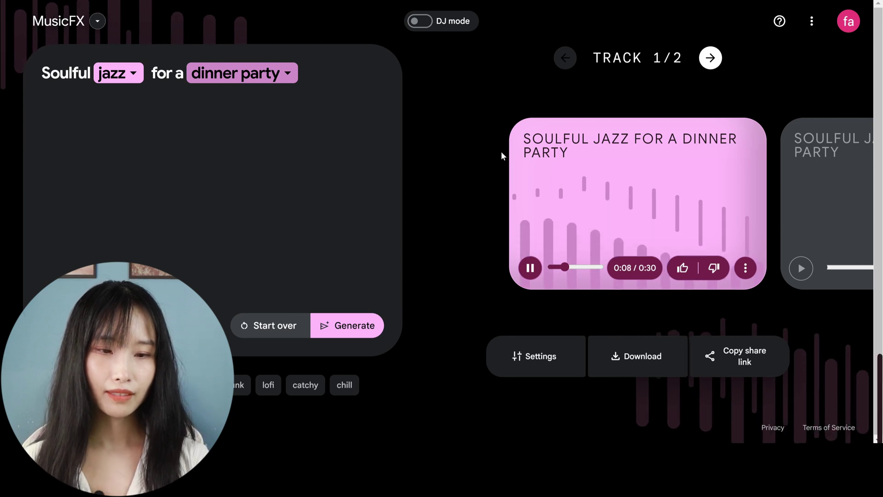
pyautogui.click(716, 59)
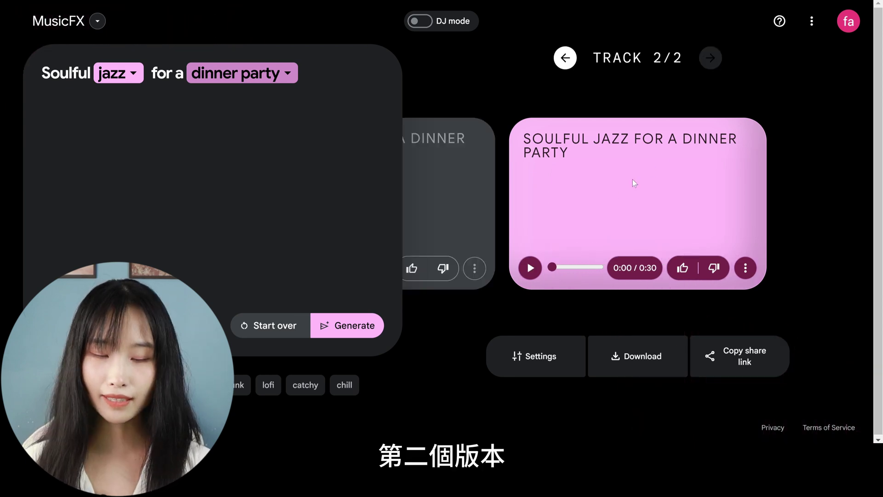
pyautogui.click(531, 269)
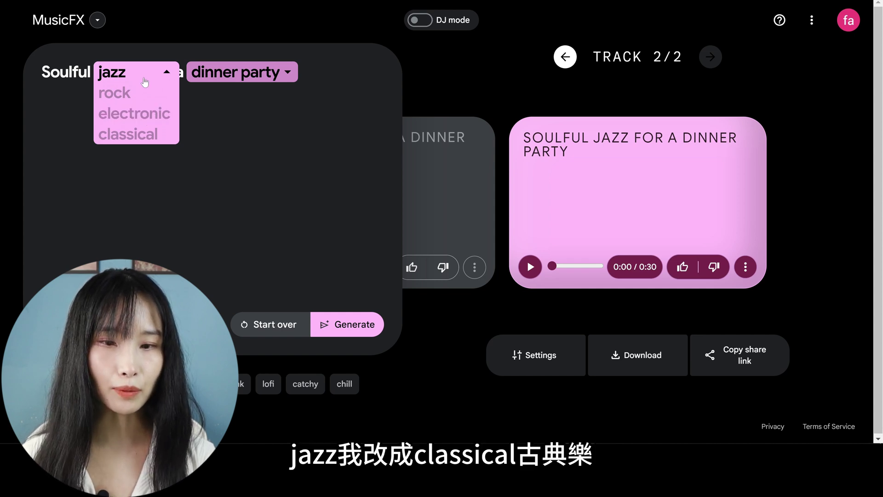
# Swap jazz for classical and dinner party for concert hall, add descriptors, and generate.
pyautogui.click(164, 135)
pyautogui.click(319, 73)
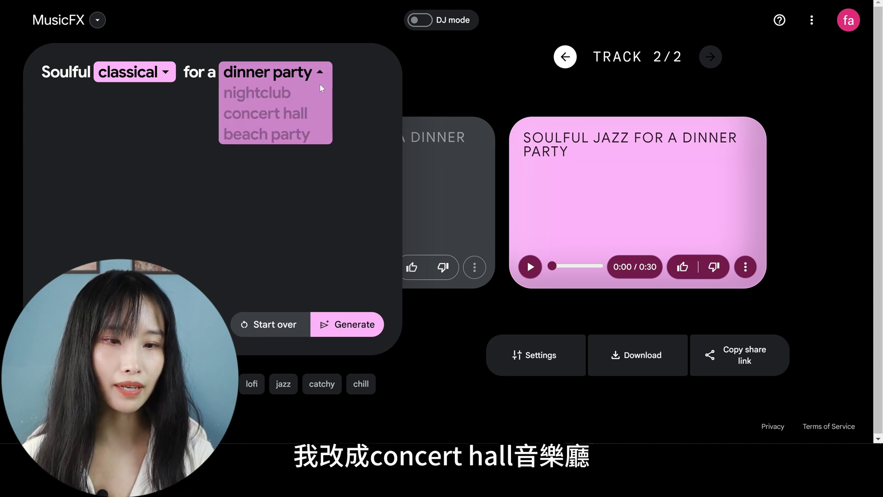
pyautogui.click(320, 115)
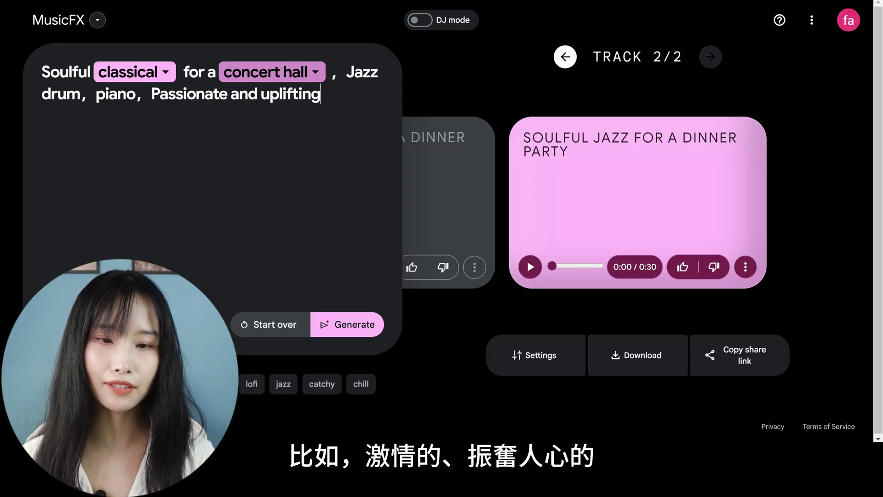
pyautogui.moveTo(152, 94); pyautogui.dragTo(227, 94)
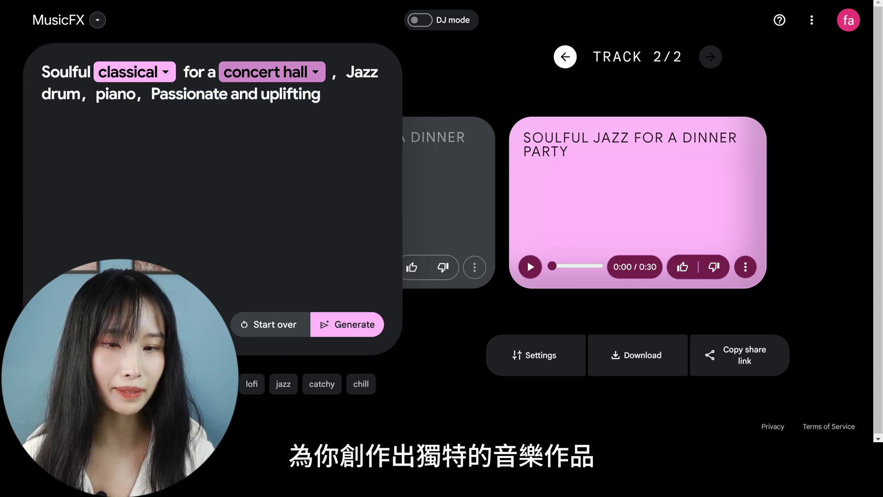
pyautogui.click(375, 333)
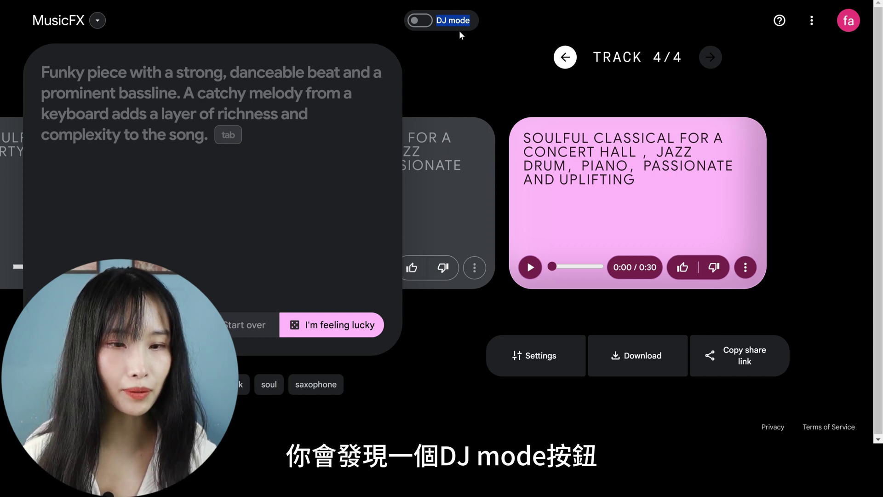
# Switch on DJ mode and raise the Industrial Rock prompt weight to 2.
pyautogui.click(459, 30)
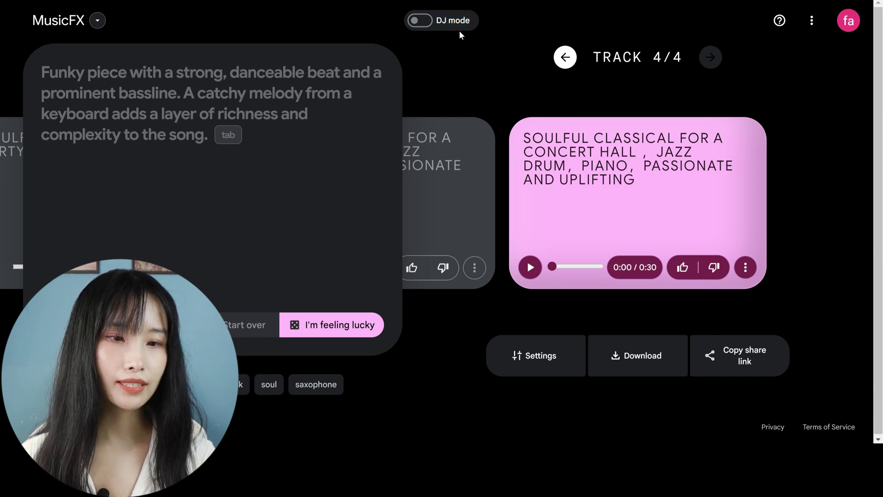
pyautogui.click(420, 20)
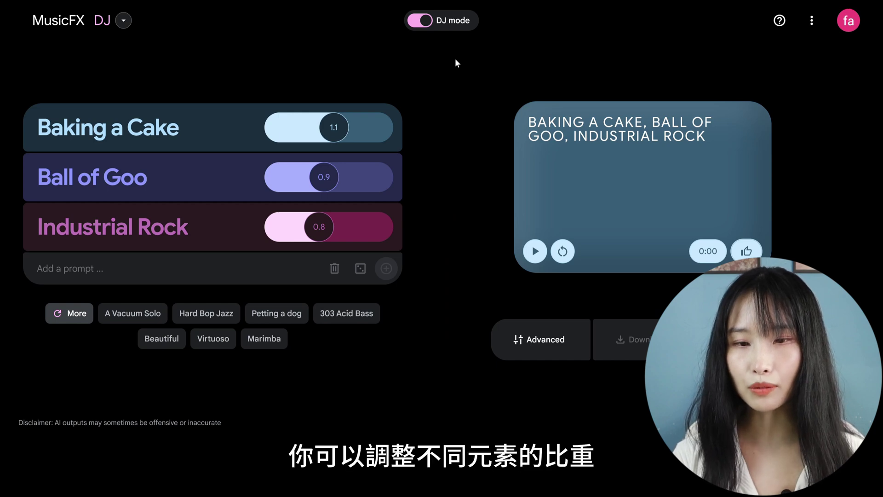
pyautogui.tripleClick(219, 241)
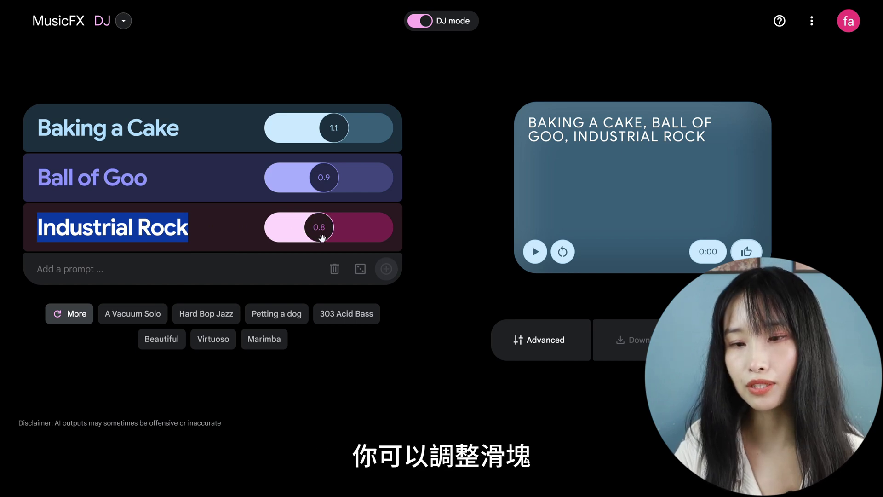
pyautogui.moveTo(322, 239); pyautogui.dragTo(356, 238)
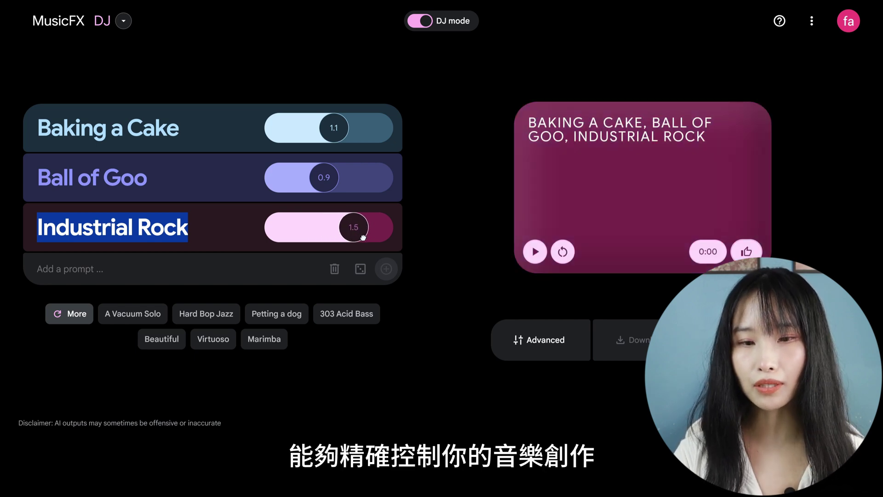
pyautogui.click(379, 238)
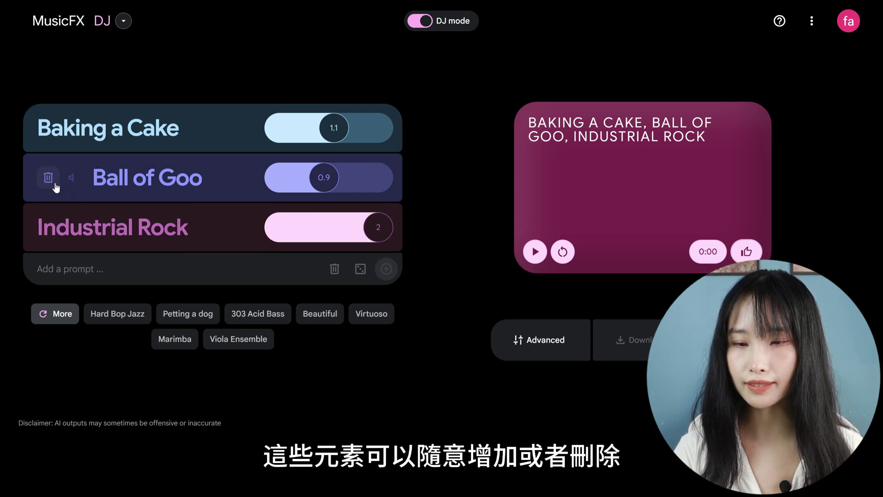
# Remove Ball of Goo and add Beautiful and R&B prompts to the mix.
pyautogui.click(49, 177)
pyautogui.click(320, 313)
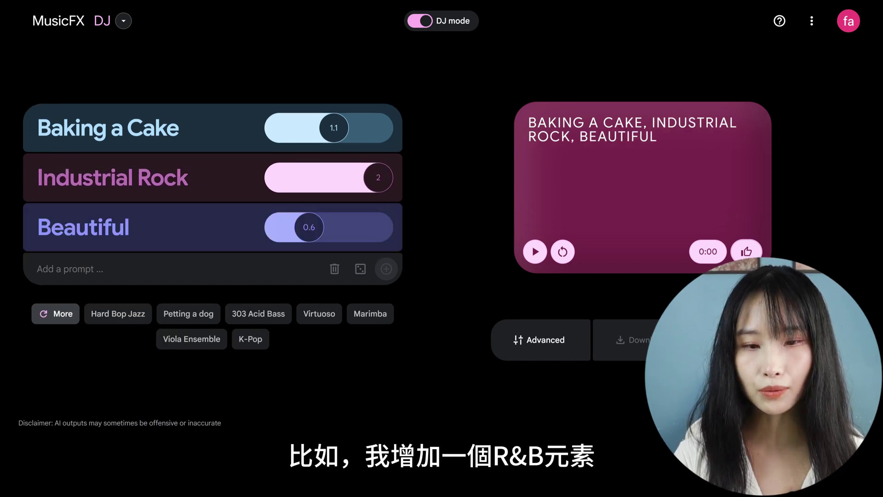
pyautogui.click(387, 269)
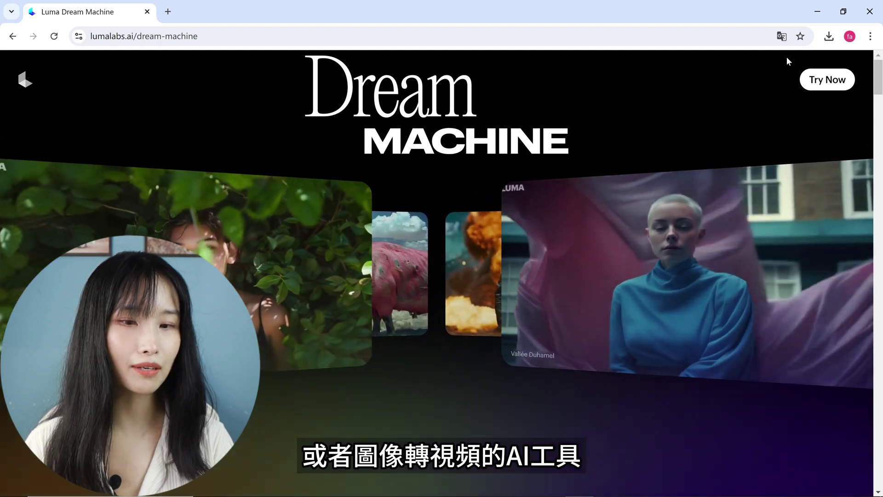
pyautogui.scroll(-3, 498, 397)
pyautogui.scroll(-3, 536, 383)
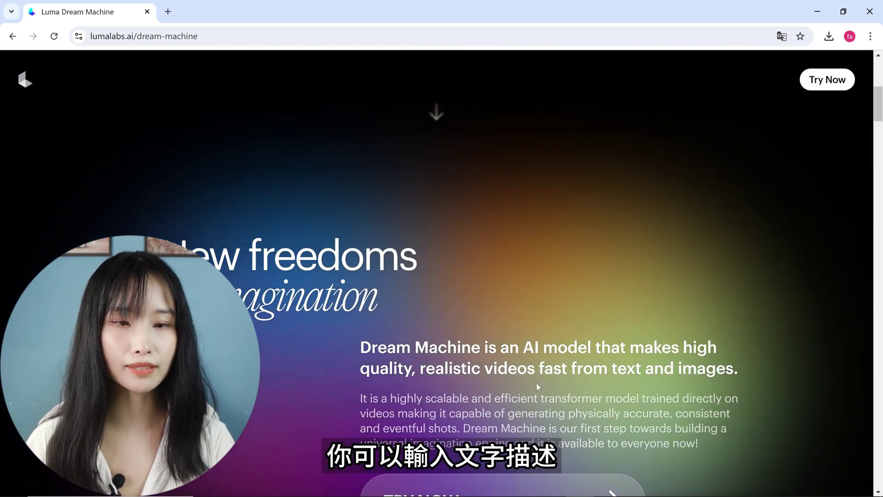
pyautogui.scroll(-5, 758, 346)
pyautogui.scroll(-4, 758, 347)
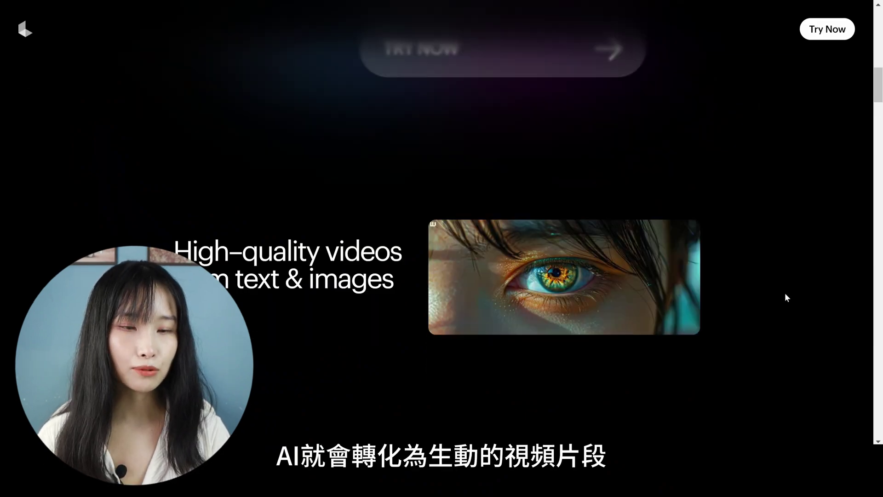
pyautogui.scroll(-5, 787, 297)
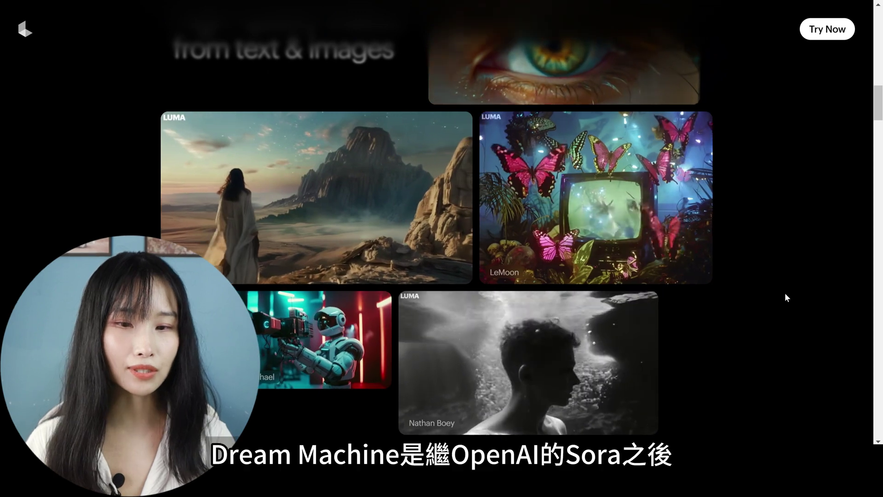
pyautogui.scroll(-1, 786, 295)
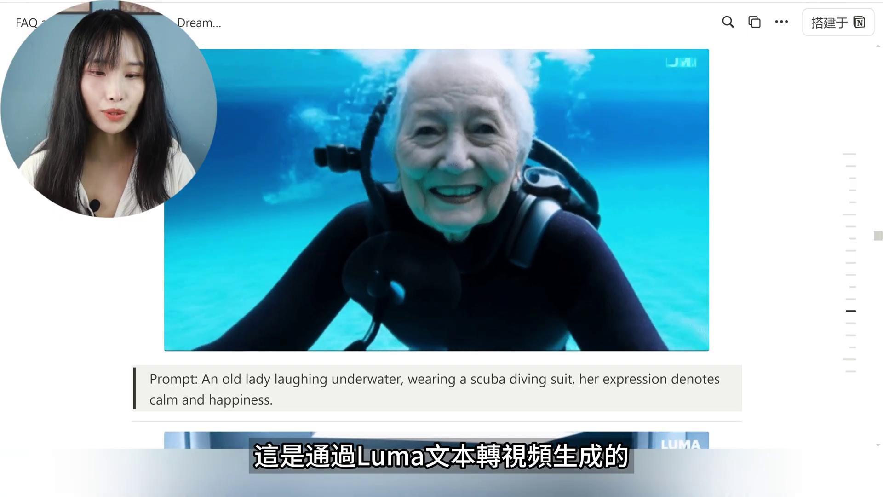
# Select the scuba diver prompt, play the horned-woman clip, then scroll to the Eiffel Tower examples.
pyautogui.moveTo(183, 379); pyautogui.dragTo(272, 400)
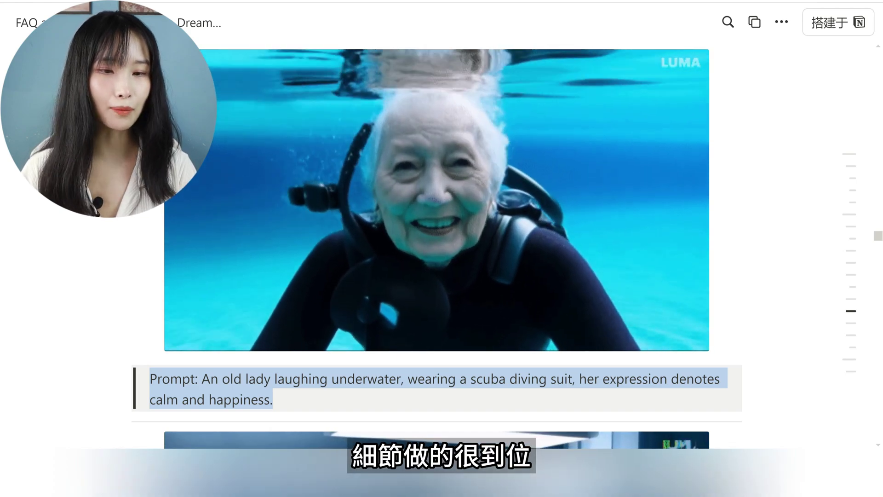
pyautogui.moveTo(437, 318)
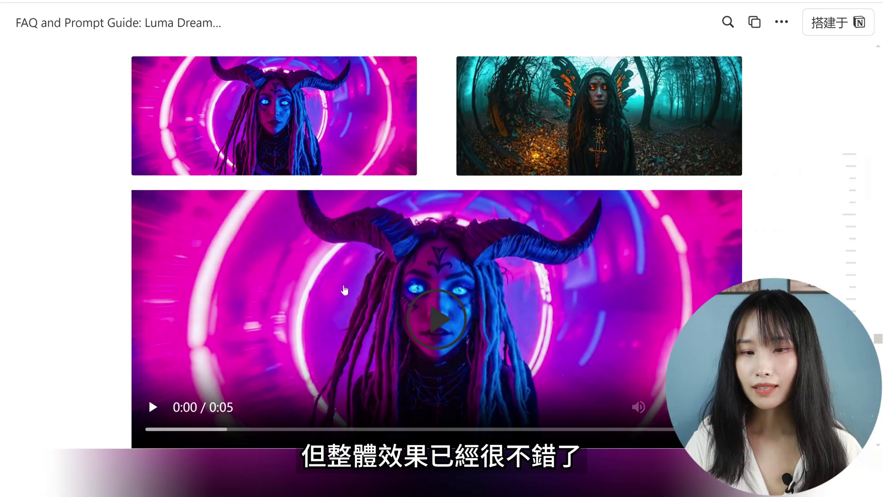
pyautogui.click(419, 321)
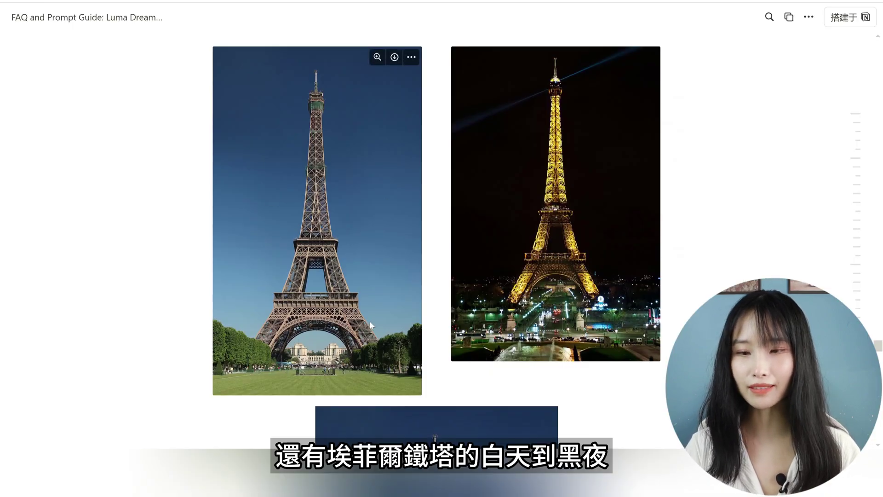
pyautogui.scroll(-3, 437, 262)
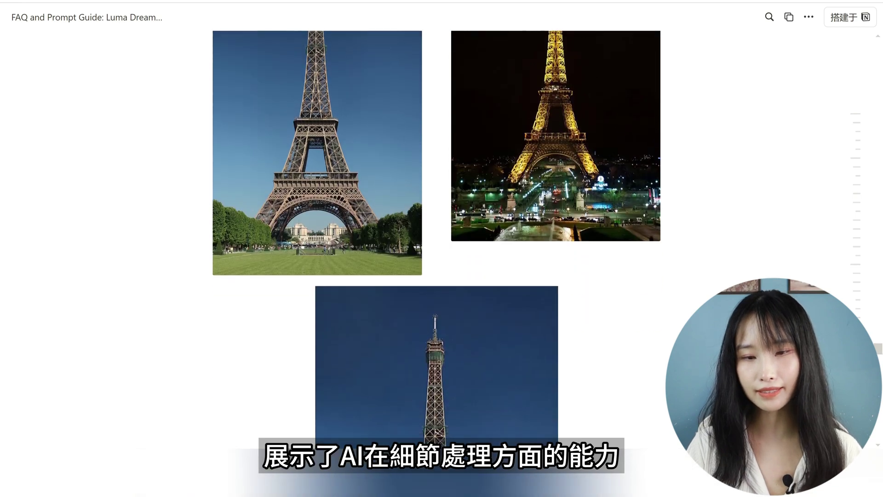
pyautogui.scroll(-3, 436, 262)
pyautogui.scroll(-2, 437, 262)
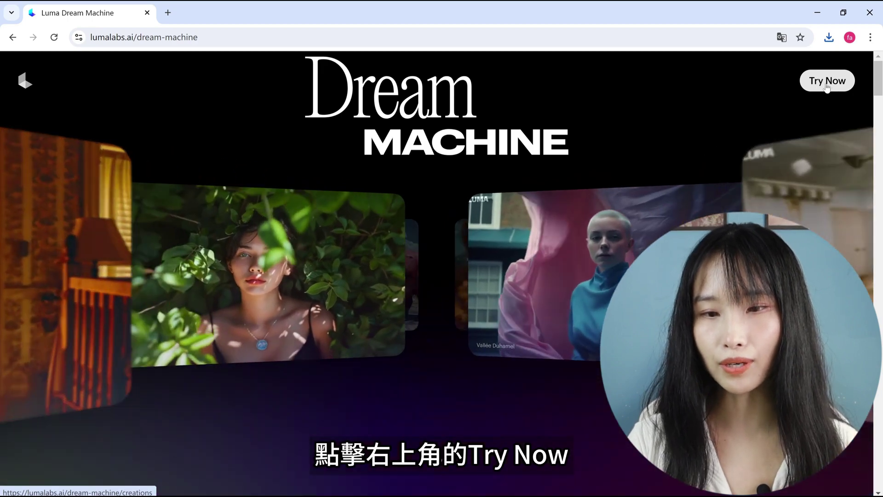
# Use Try Now to reach the Dream Machine video creation page.
pyautogui.click(827, 81)
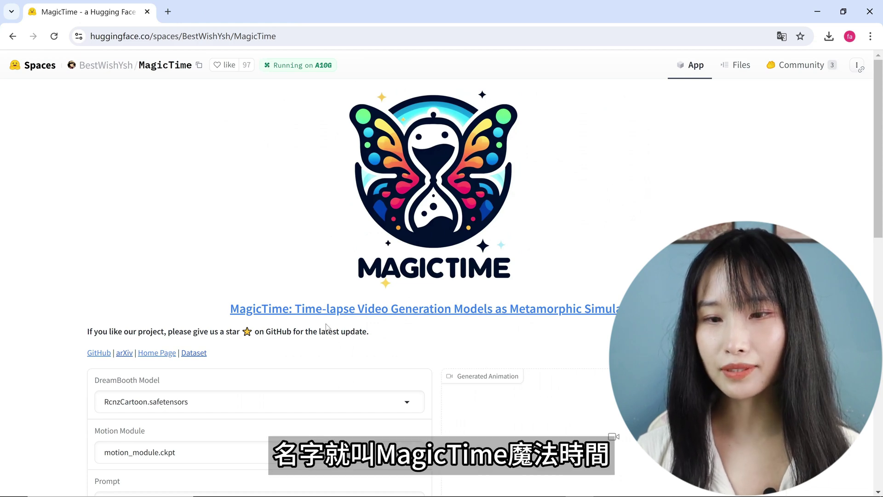
# Scroll down the MagicTime Space to the DreamBooth Model setting of the generation form.
pyautogui.scroll(-3, 490, 331)
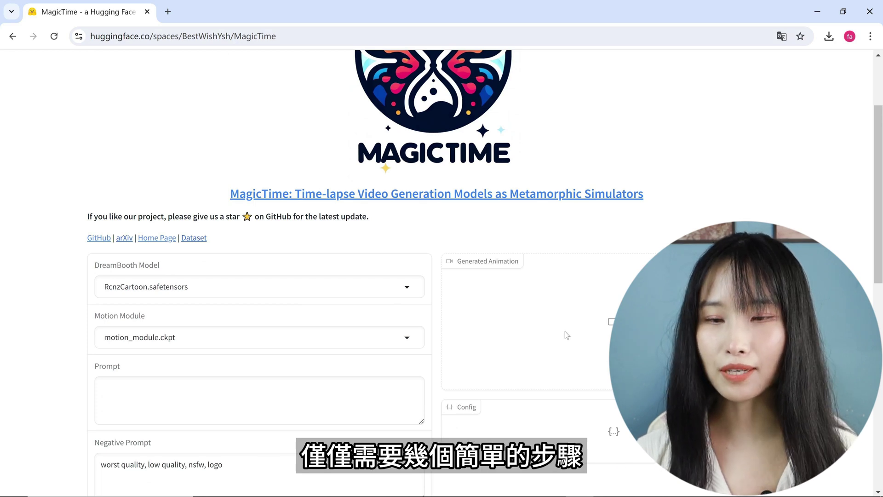
pyautogui.scroll(-1, 565, 335)
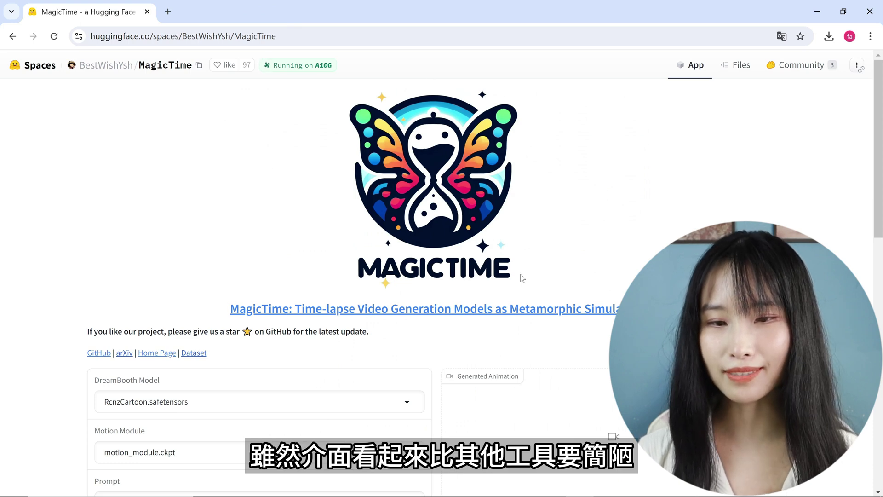
pyautogui.scroll(-1, 401, 336)
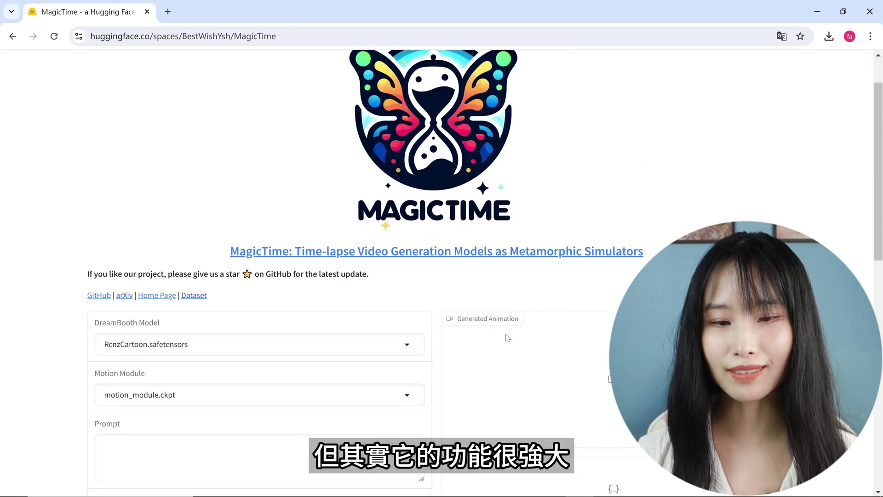
pyautogui.scroll(-1, 507, 337)
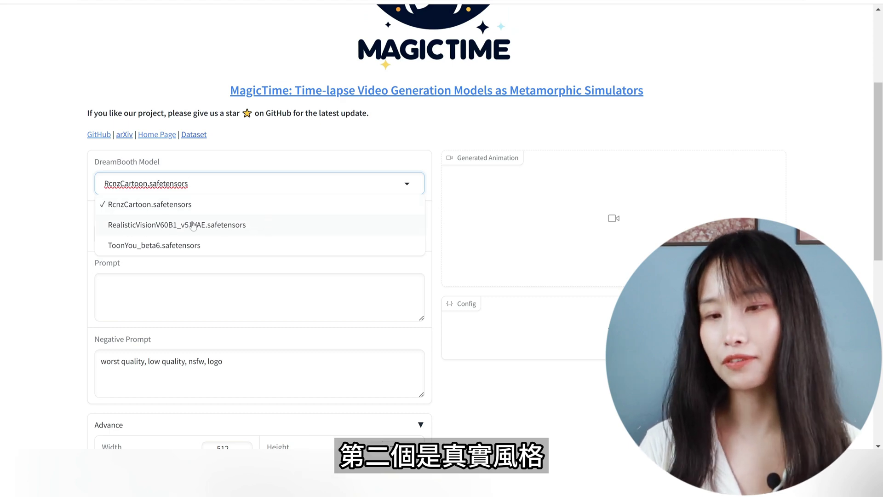
# Select RealisticVisionV60B1_v51VAE.safetensors and go through the Prompt and Negative Prompt fields.
pyautogui.click(245, 225)
pyautogui.scroll(-3, 245, 226)
pyautogui.click(258, 182)
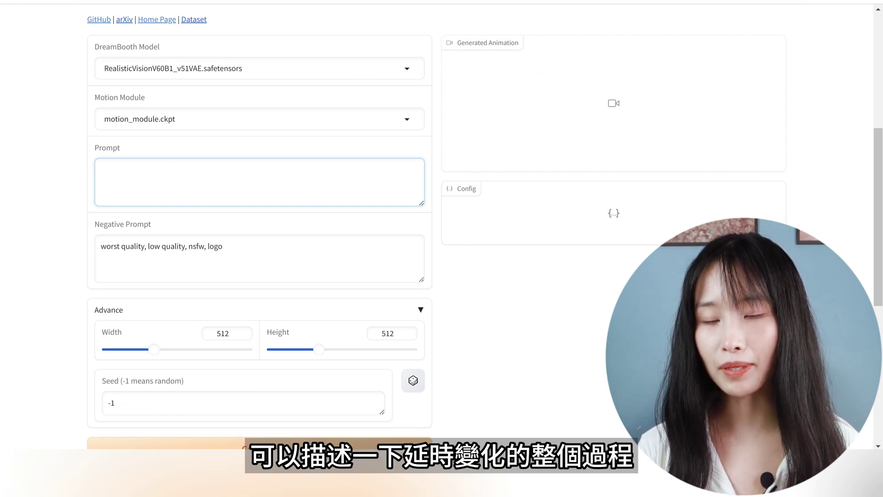
pyautogui.click(223, 247)
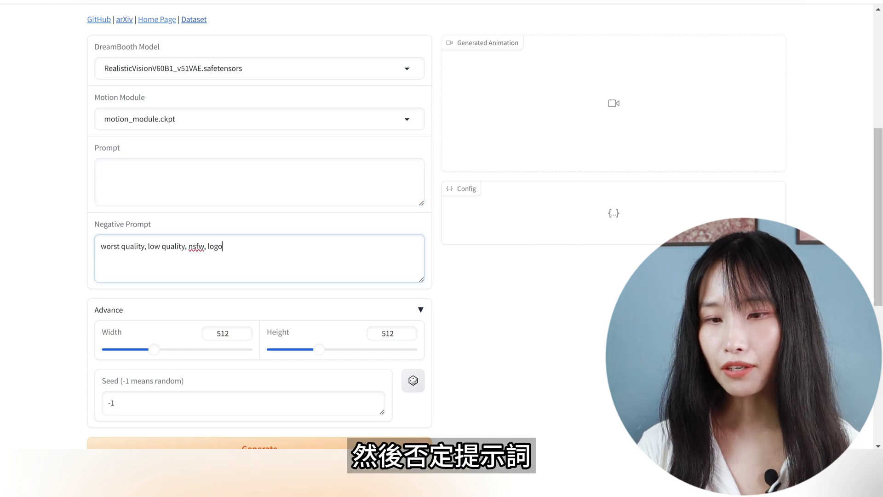
pyautogui.moveTo(120, 247); pyautogui.dragTo(100, 247)
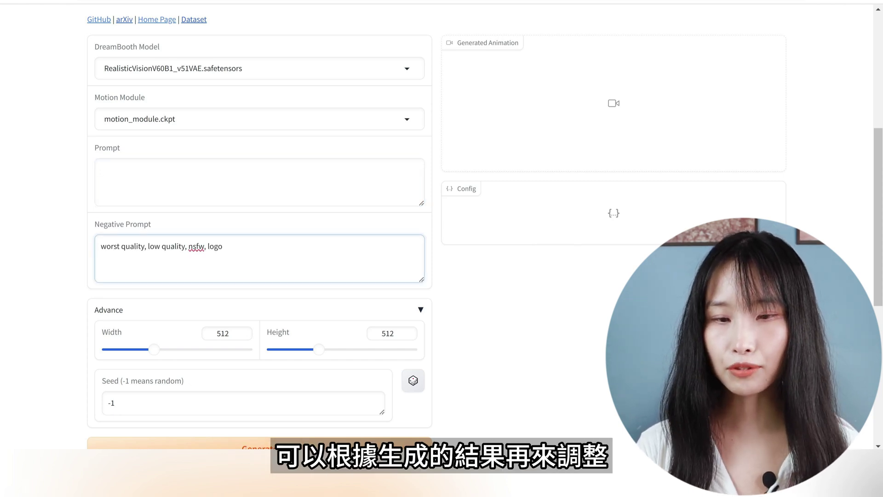
# Go through the 512 width value and the Seed field in the advanced settings.
pyautogui.scroll(-3, 304, 269)
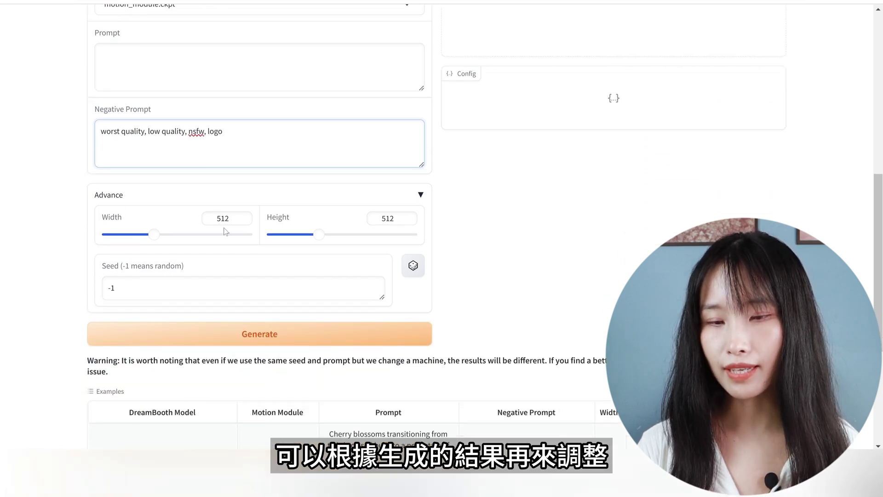
pyautogui.moveTo(226, 333)
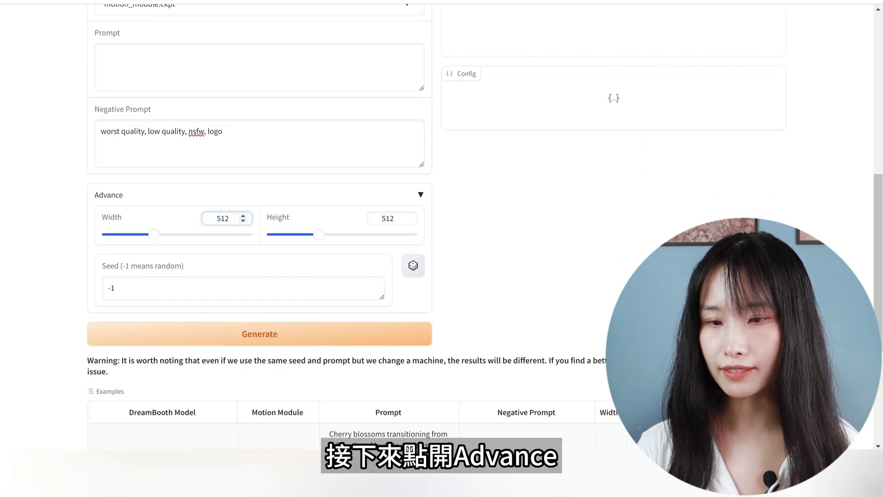
pyautogui.doubleClick(223, 218)
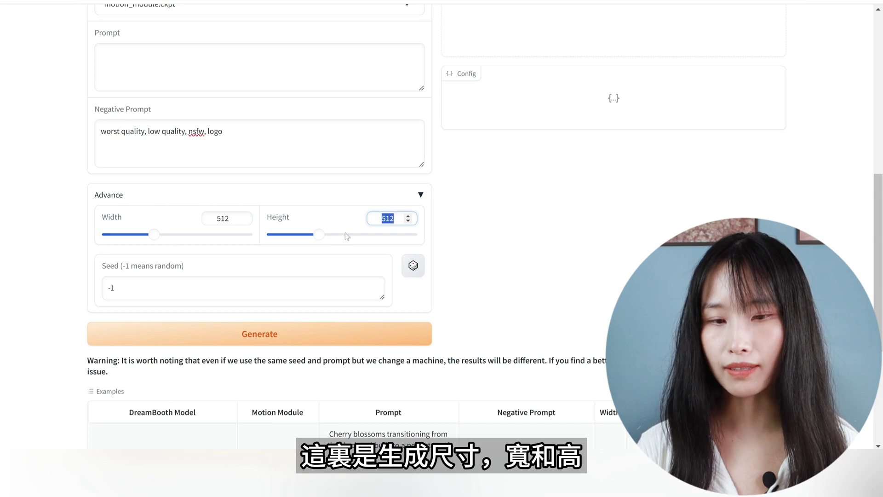
pyautogui.click(271, 255)
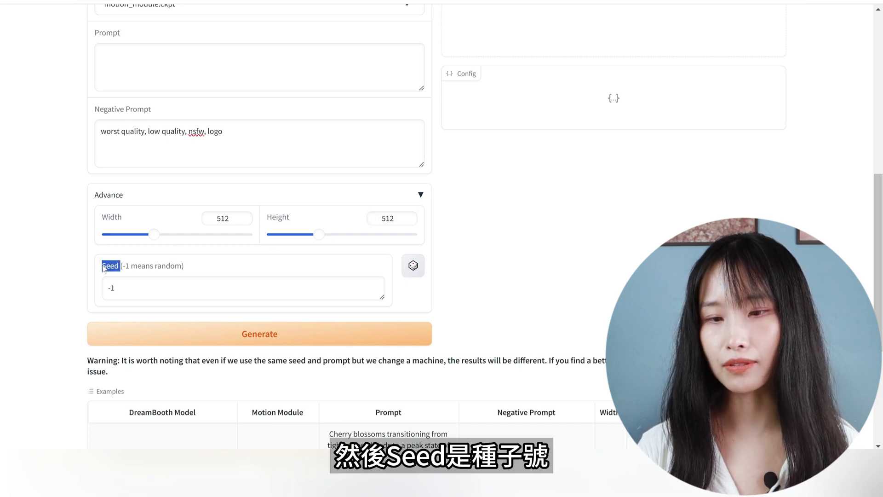
pyautogui.scroll(-1, 344, 277)
pyautogui.click(244, 230)
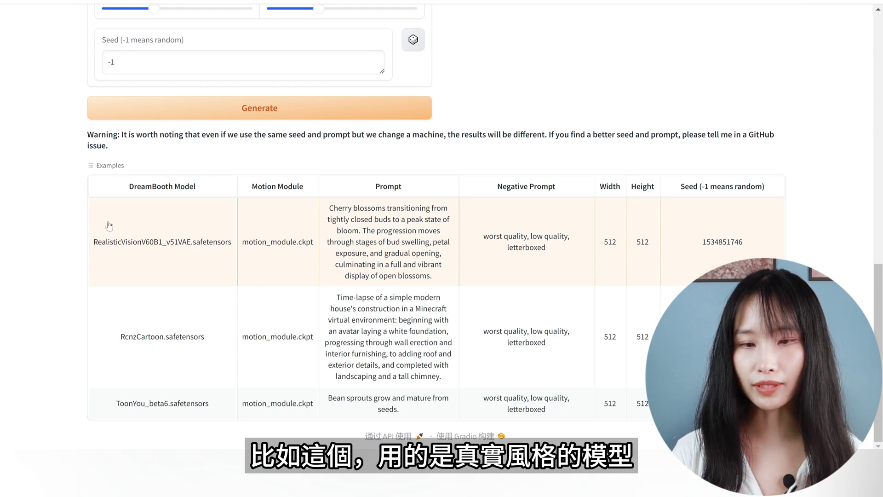
pyautogui.moveTo(433, 276); pyautogui.dragTo(384, 240)
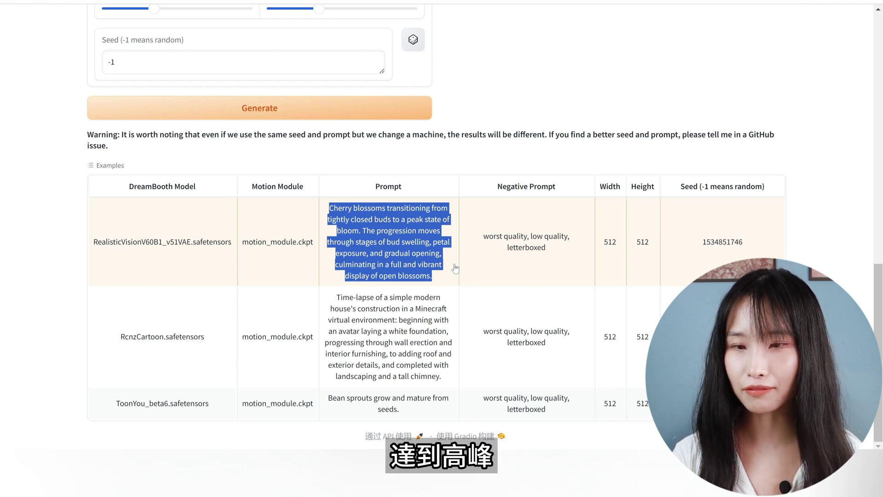
pyautogui.moveTo(726, 256); pyautogui.dragTo(693, 236)
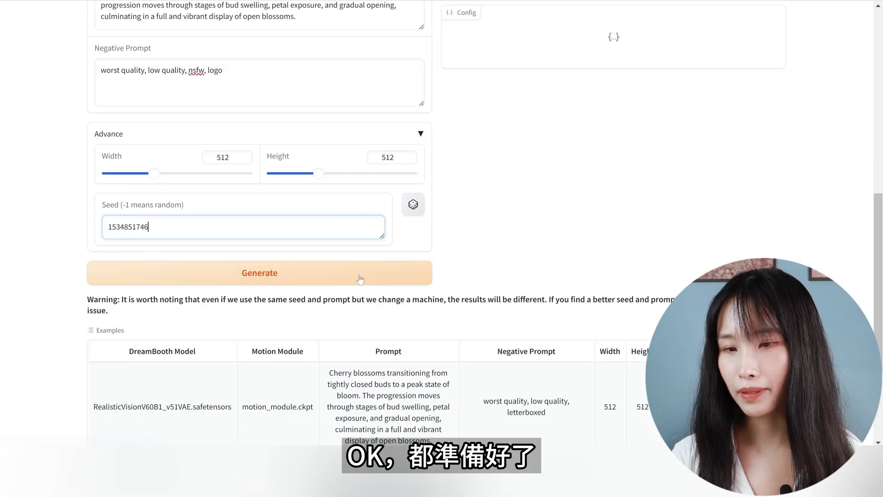
pyautogui.click(345, 278)
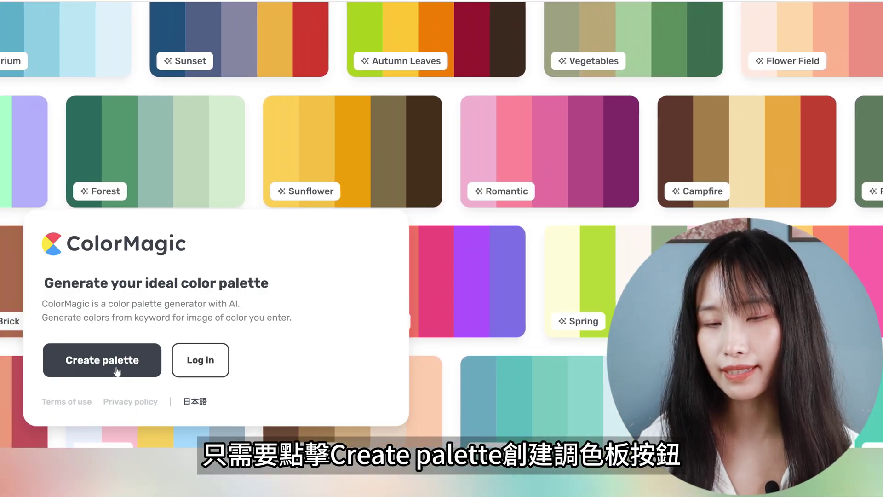
# Create a palette from 'Children, painting' and view Rose Fog through Glacier swatches.
pyautogui.click(121, 373)
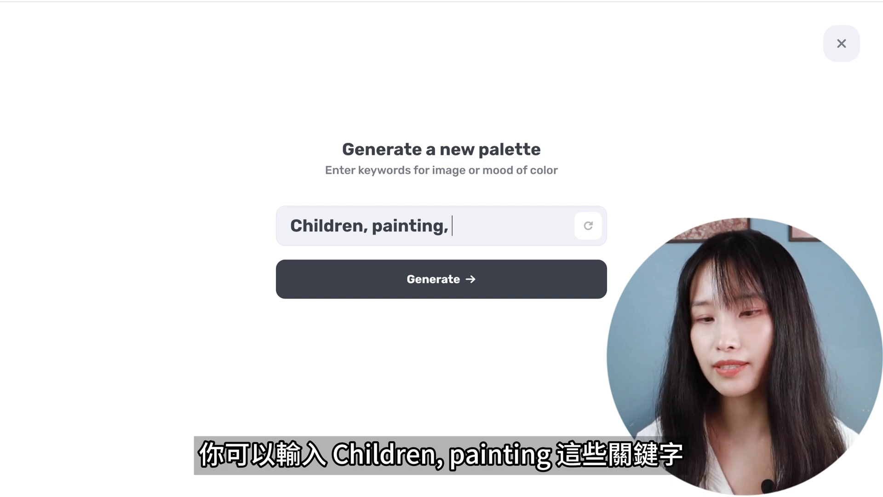
pyautogui.click(497, 293)
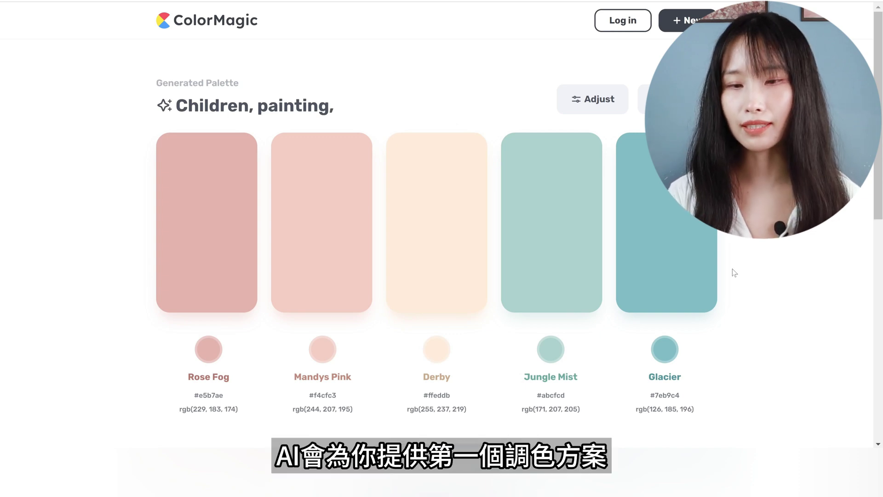
pyautogui.scroll(-3, 590, 327)
pyautogui.scroll(1, 493, 364)
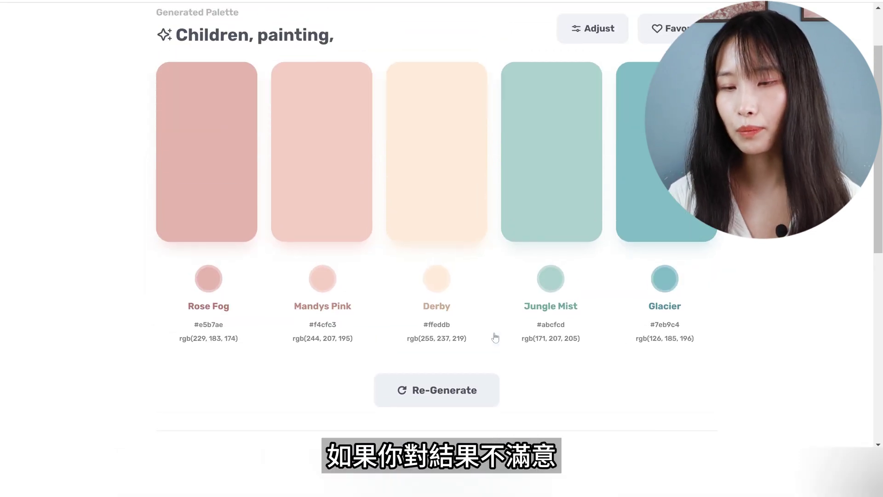
# Re-generate with the same keywords to get Wheat, Rose Bud, Froly, Regent St Blue, Half Baked.
pyautogui.click(492, 391)
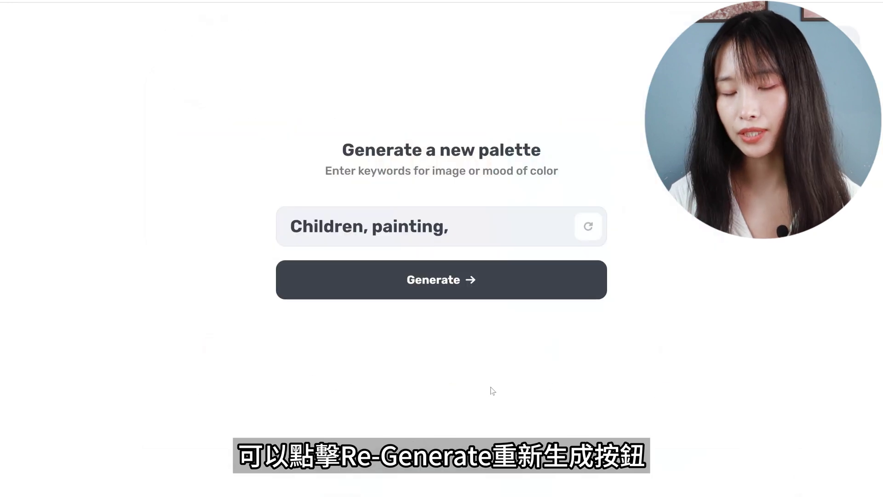
pyautogui.click(526, 282)
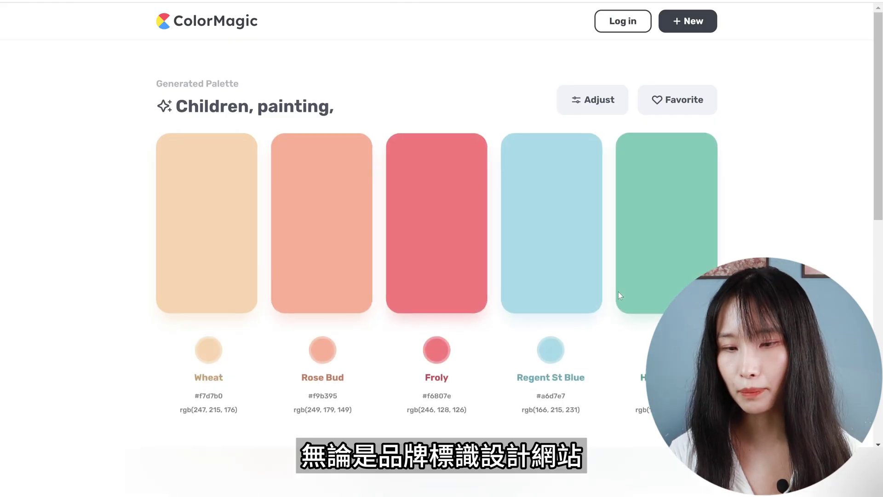
pyautogui.scroll(-3, 618, 295)
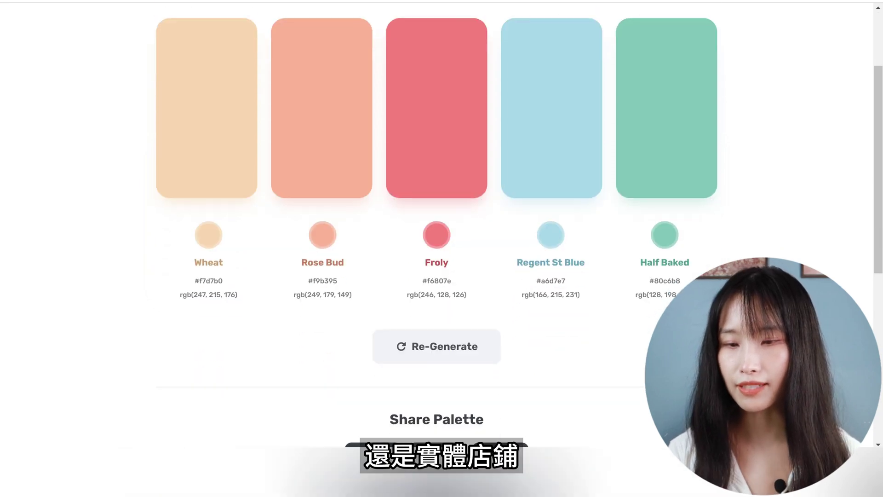
pyautogui.scroll(1, 437, 230)
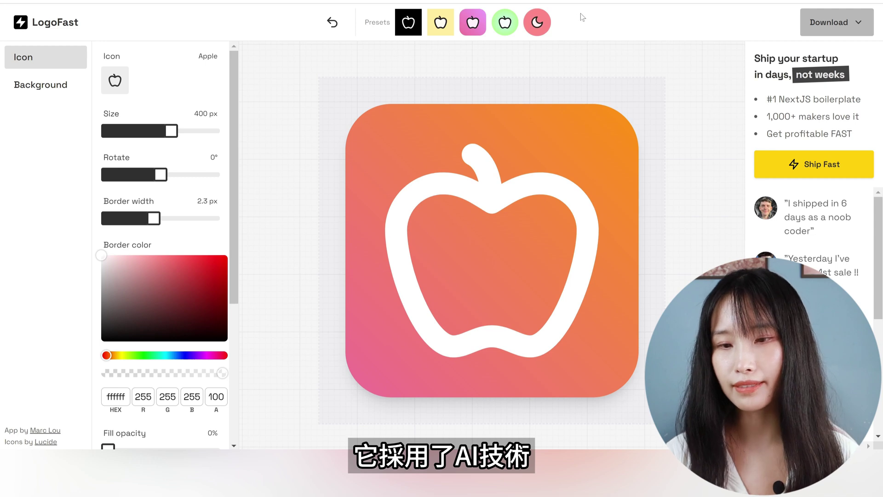
# Open the AI logo helper and enter the description 'App application for AI generated videos'.
pyautogui.click(546, 29)
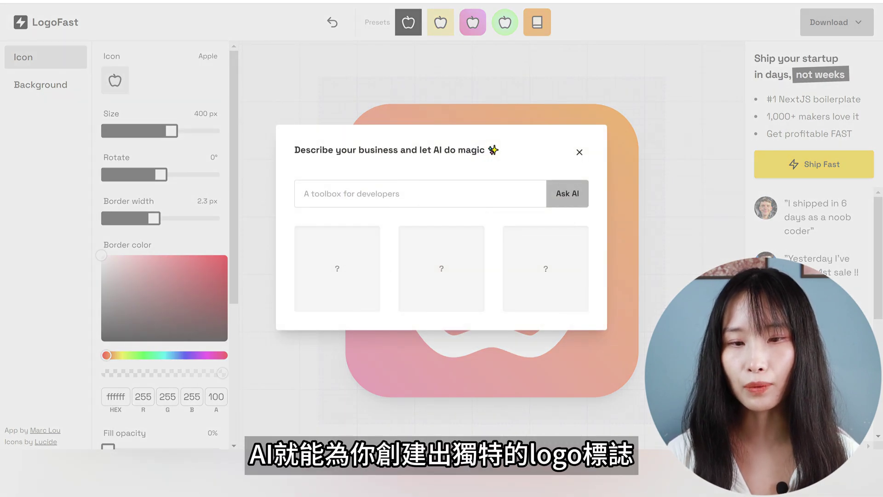
pyautogui.click(304, 194)
pyautogui.write('App application for AI generated videos')
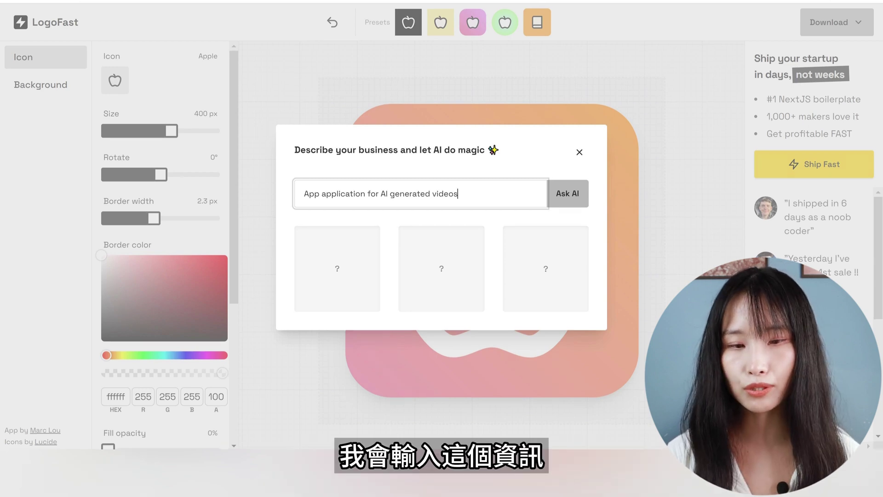
pyautogui.moveTo(458, 194); pyautogui.dragTo(282, 196)
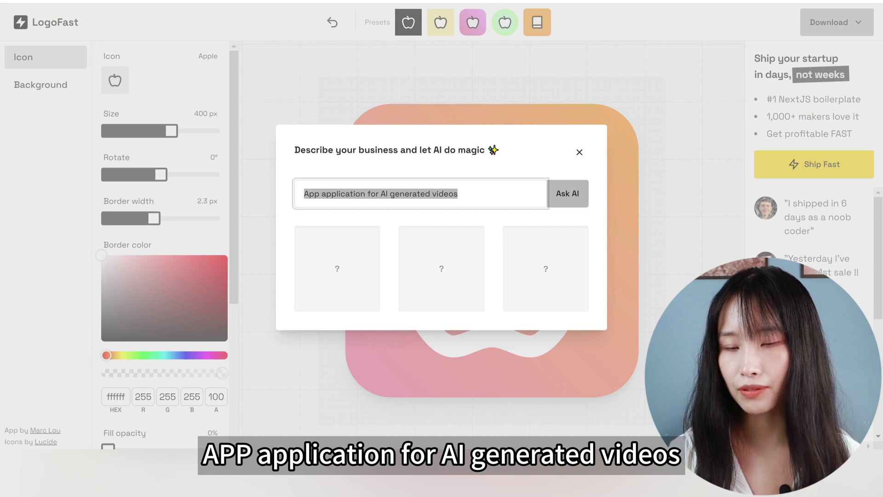
pyautogui.click(458, 193)
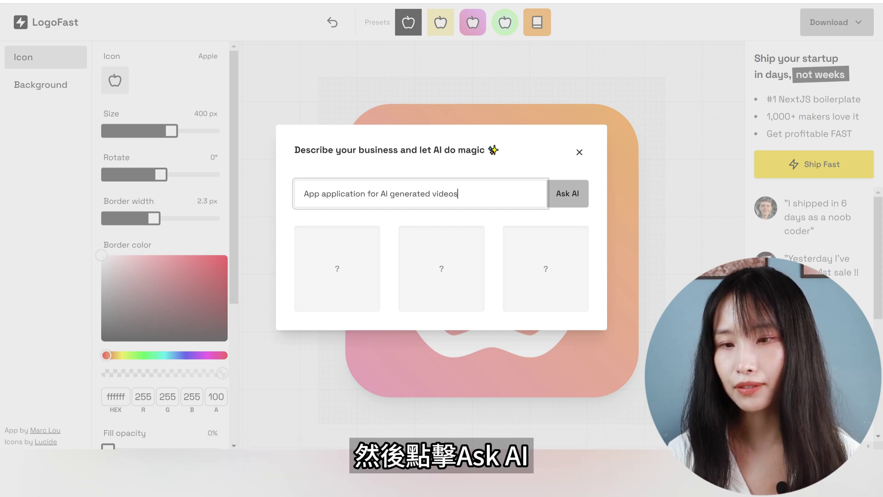
# Request AI logo suggestions, toggle Fill icons, regenerate, and apply the robot head suggestion.
pyautogui.click(569, 194)
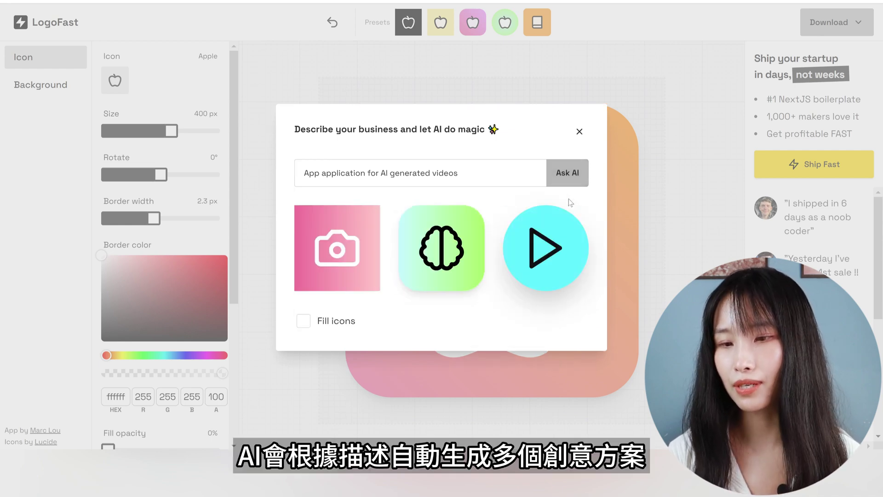
pyautogui.click(305, 324)
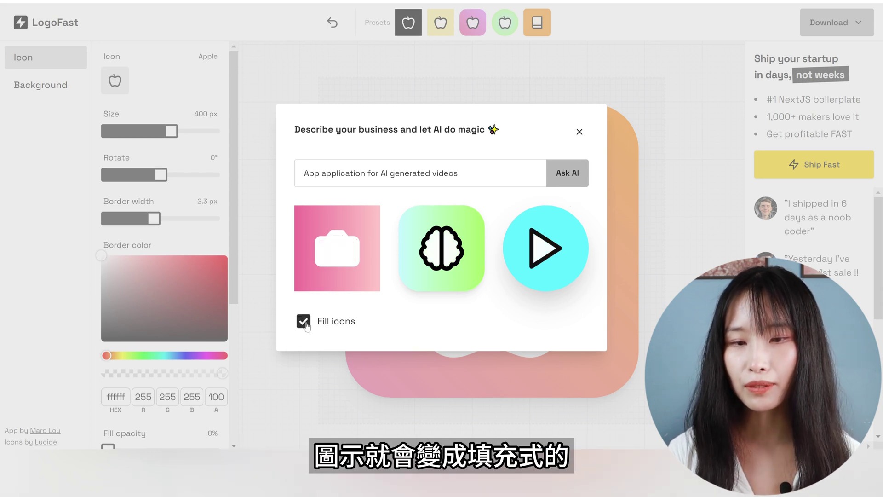
pyautogui.click(305, 324)
pyautogui.click(306, 324)
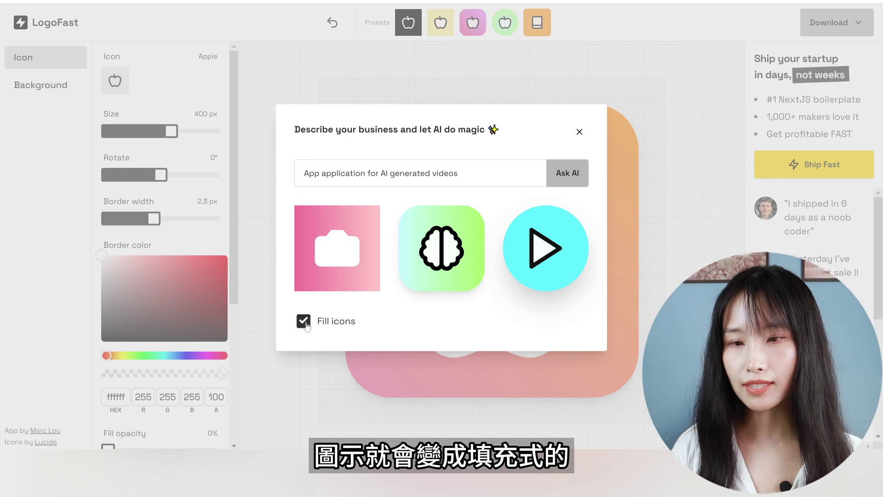
pyautogui.click(307, 325)
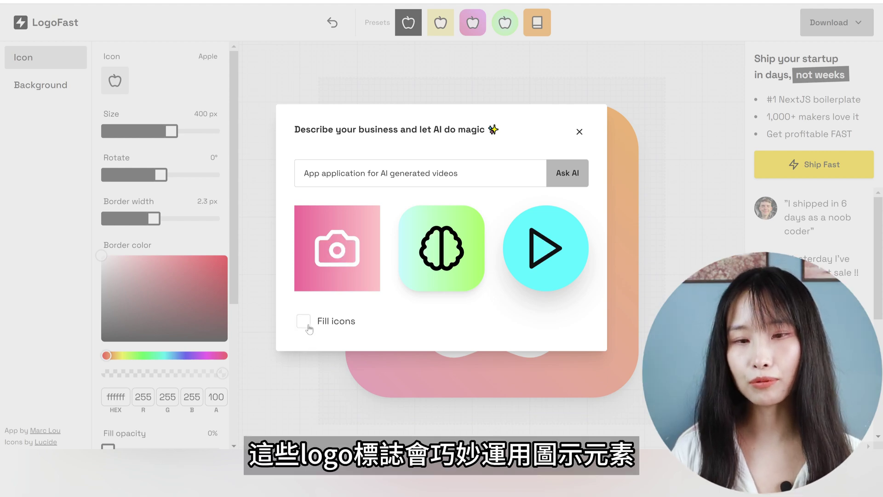
pyautogui.click(308, 325)
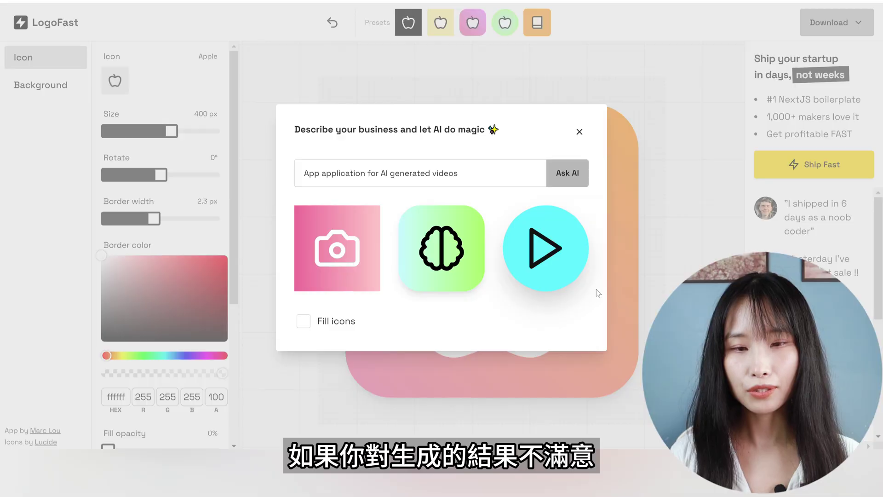
pyautogui.click(573, 184)
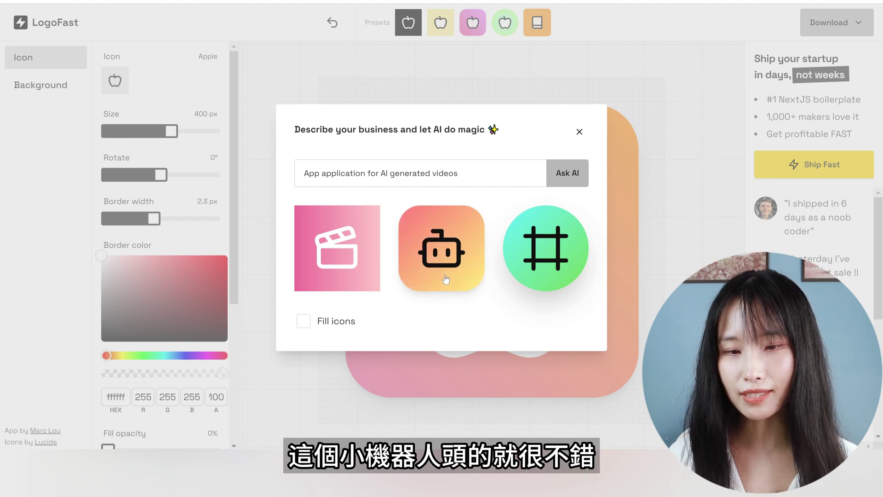
pyautogui.click(468, 280)
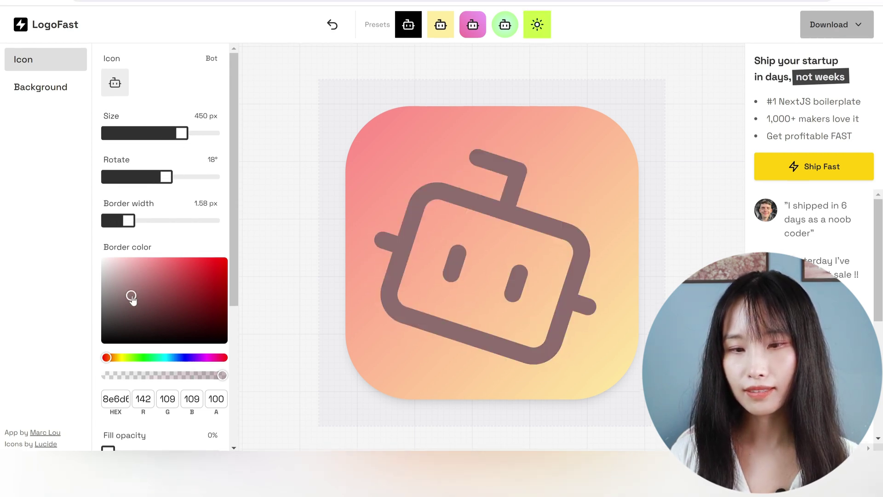
# Give the robot a black border colour and a solid white fill at 100% opacity.
pyautogui.moveTo(132, 300); pyautogui.dragTo(132, 336)
pyautogui.scroll(-5, 164, 322)
pyautogui.moveTo(108, 230); pyautogui.dragTo(213, 230)
pyautogui.click(130, 285)
pyautogui.moveTo(130, 285); pyautogui.dragTo(103, 276)
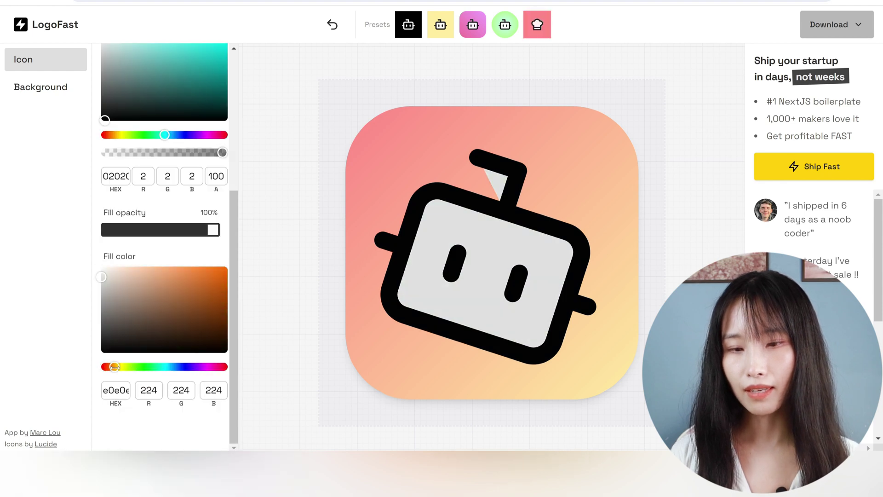
# Try the yellow preset style, then undo it to restore the gradient design.
pyautogui.scroll(5, 165, 230)
pyautogui.click(441, 25)
pyautogui.click(333, 25)
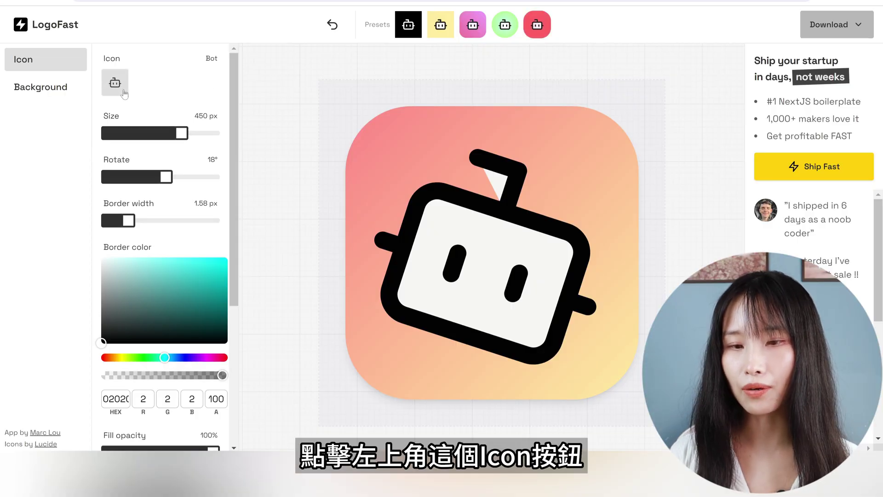
# Browse and search the icon library, then swap the robot for the Bluetooth icon.
pyautogui.click(124, 92)
pyautogui.scroll(-3, 439, 249)
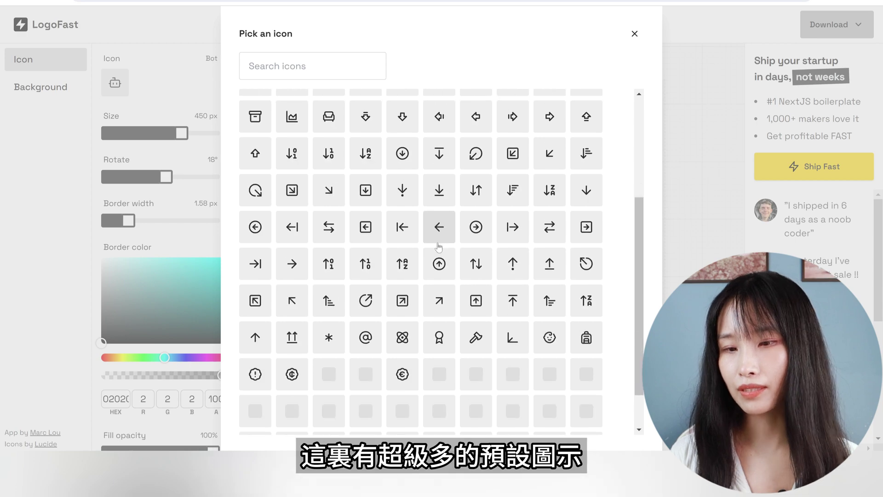
pyautogui.scroll(-5, 438, 248)
pyautogui.scroll(-10, 639, 411)
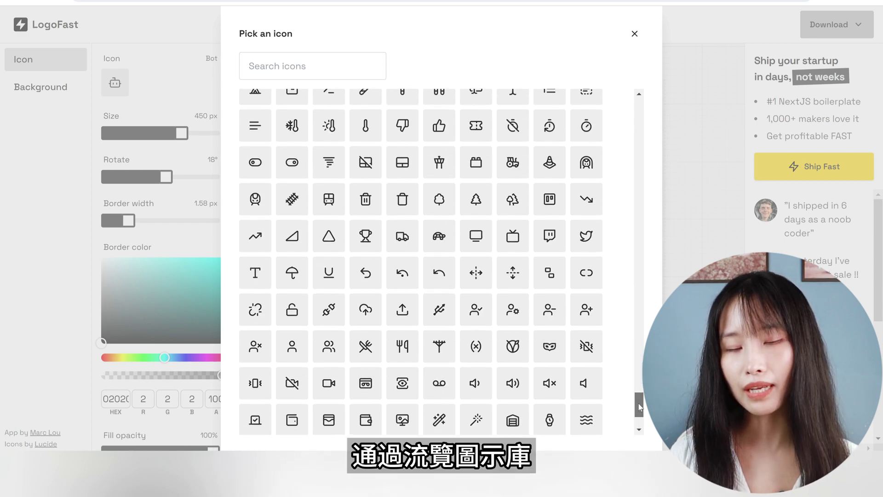
pyautogui.scroll(-5, 639, 404)
pyautogui.moveTo(638, 366); pyautogui.dragTo(631, 110)
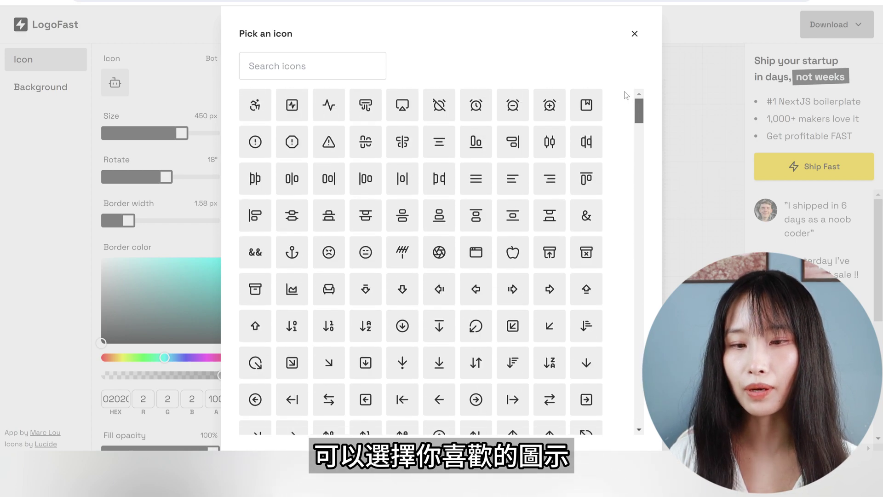
pyautogui.click(249, 66)
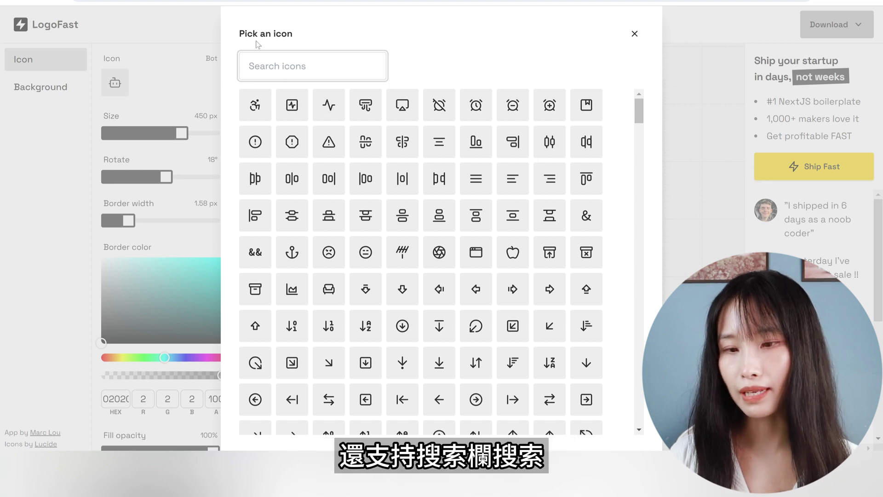
pyautogui.scroll(-10, 258, 303)
pyautogui.click(256, 306)
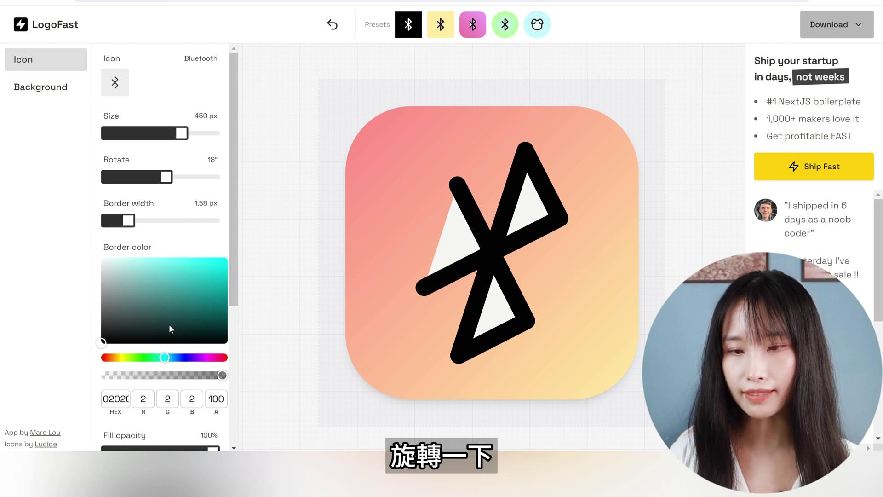
pyautogui.scroll(-1, 169, 324)
pyautogui.scroll(-1, 169, 324)
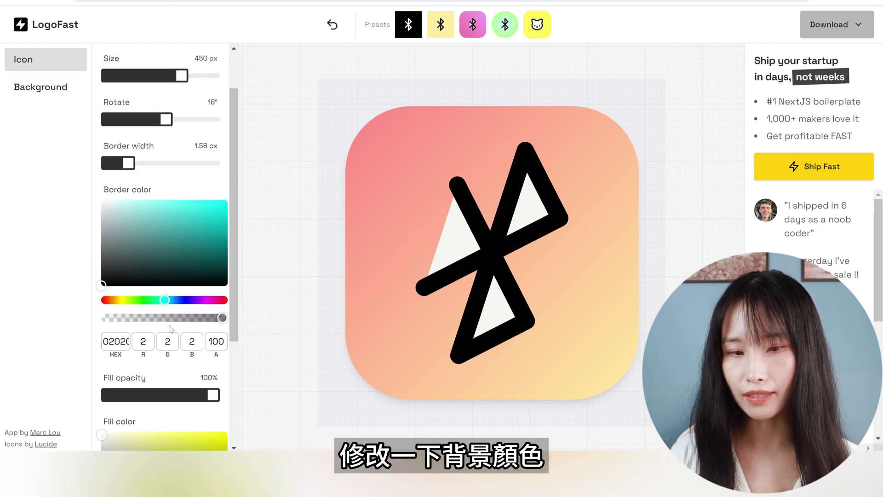
pyautogui.scroll(-2, 170, 327)
# Apply the pink Rounded & Gradient preset to the Bluetooth logo.
pyautogui.click(441, 25)
pyautogui.click(473, 25)
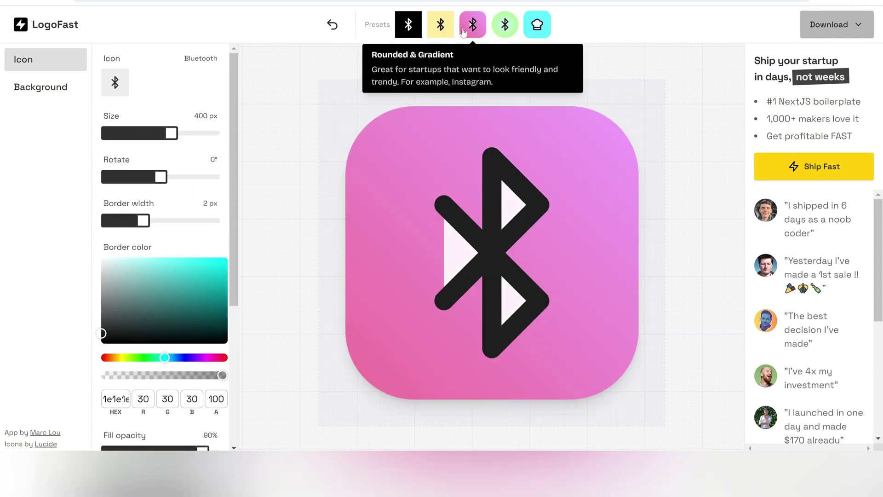
pyautogui.click(72, 92)
# Shift the background gradient's start colour to blue 1a63bb and bring up the PNG/SVG download choices.
pyautogui.moveTo(168, 214)
pyautogui.mouseDown()
pyautogui.moveTo(180, 256)
pyautogui.moveTo(221, 292)
pyautogui.mouseUp()
pyautogui.moveTo(217, 372); pyautogui.dragTo(175, 370)
pyautogui.click(209, 229)
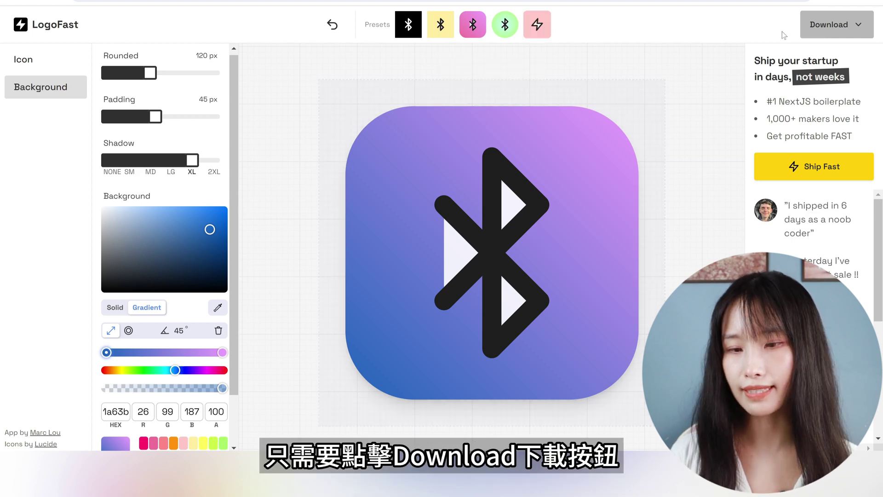
pyautogui.click(858, 29)
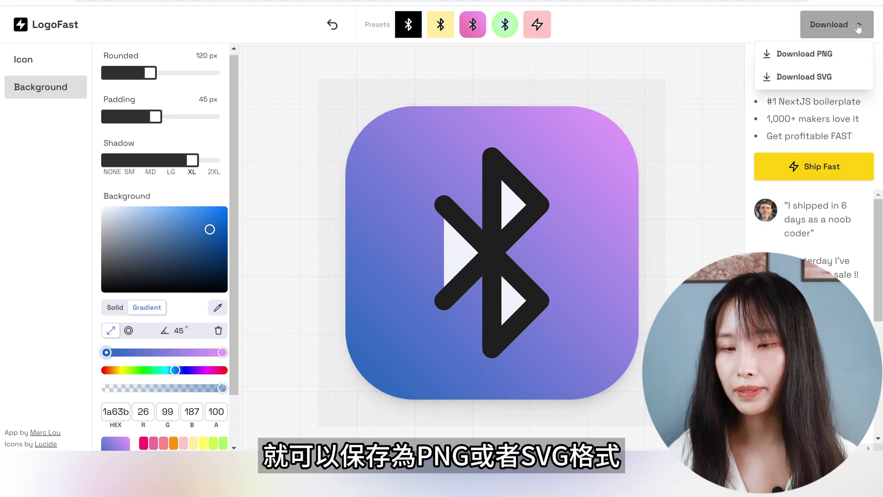